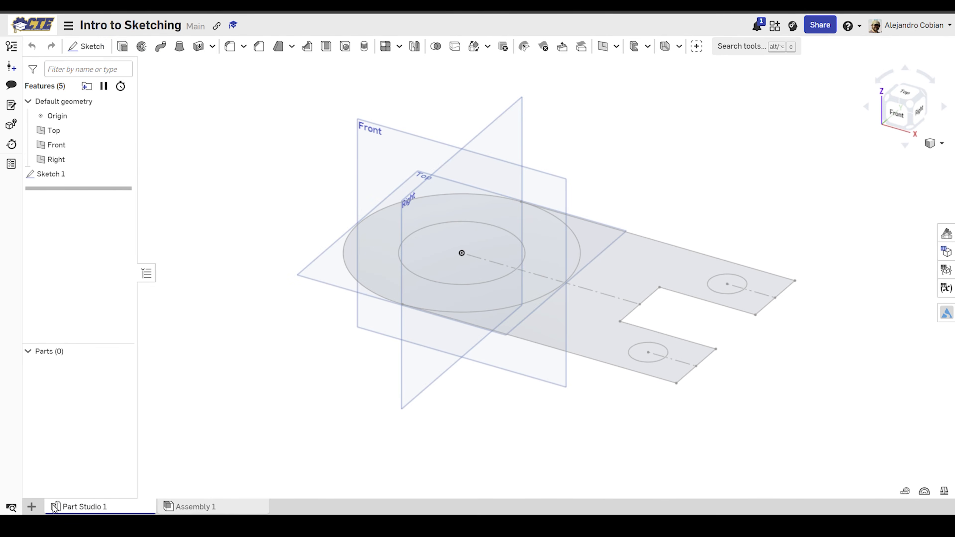
Step: Add a new Part Studio to the document and switch to its empty workspace
click(33, 506)
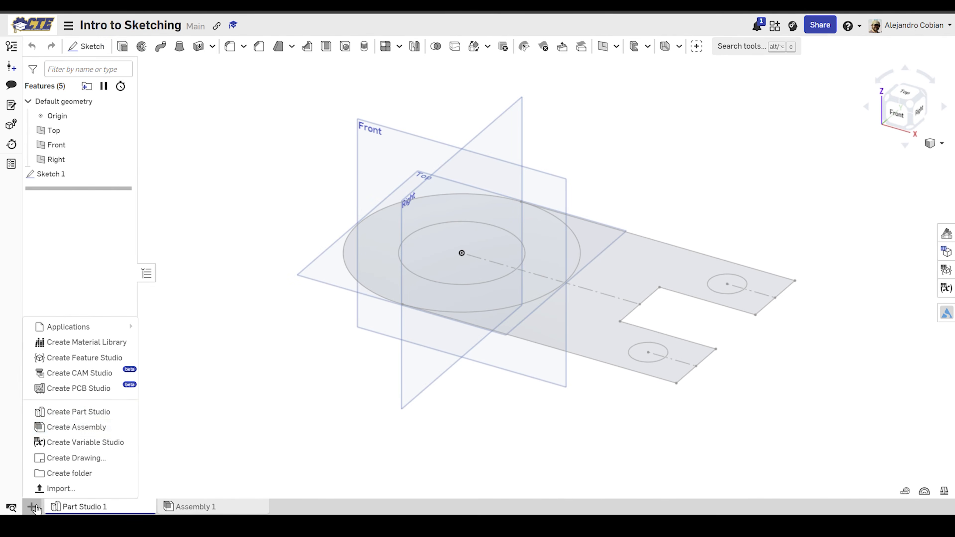
click(76, 413)
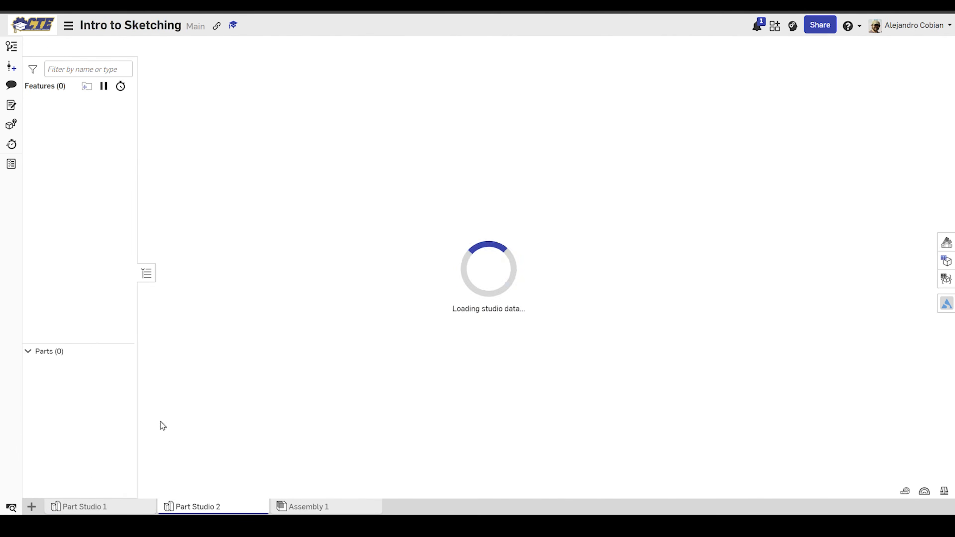
click(150, 507)
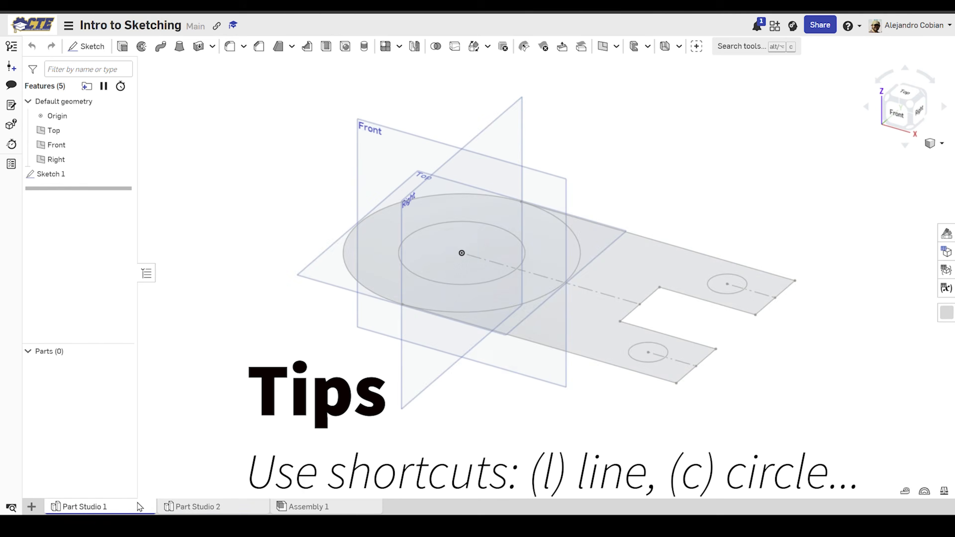
click(166, 504)
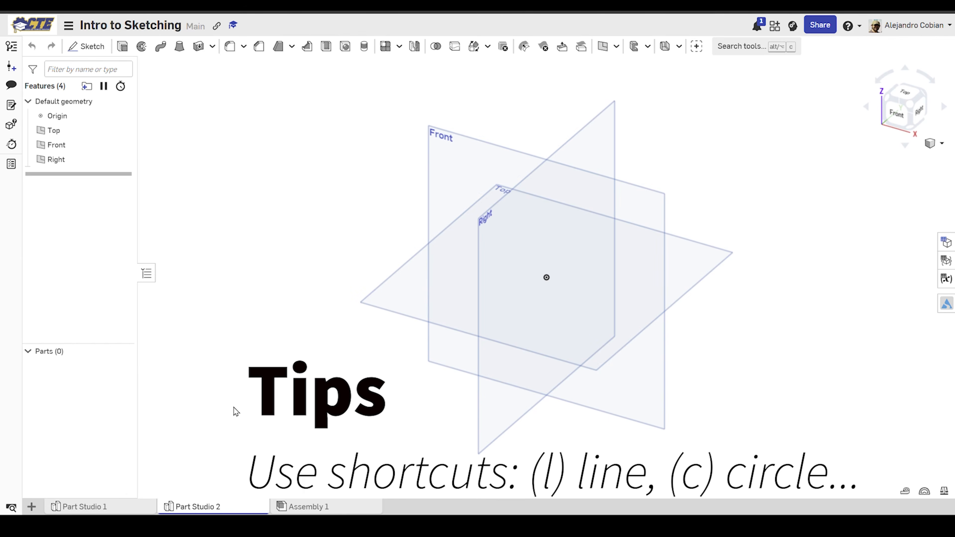
click(126, 506)
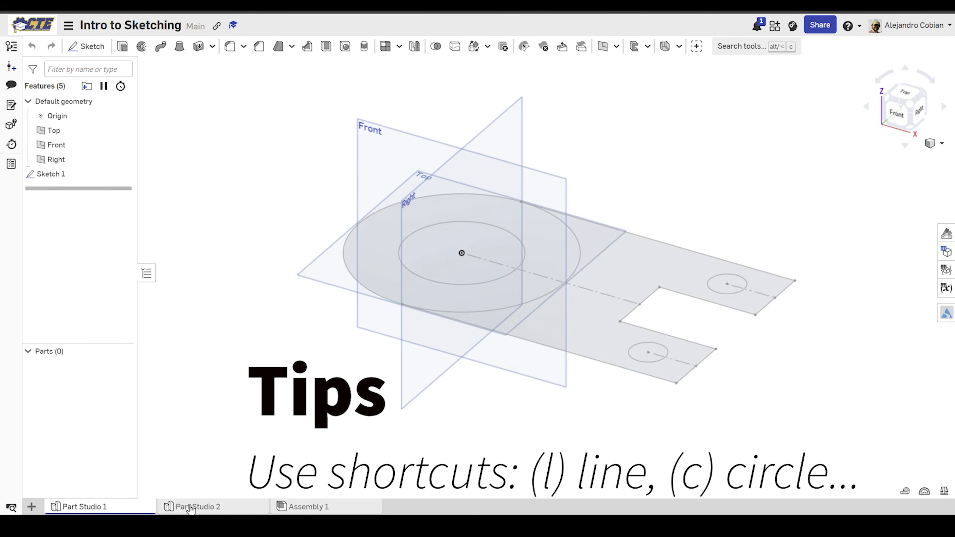
click(212, 506)
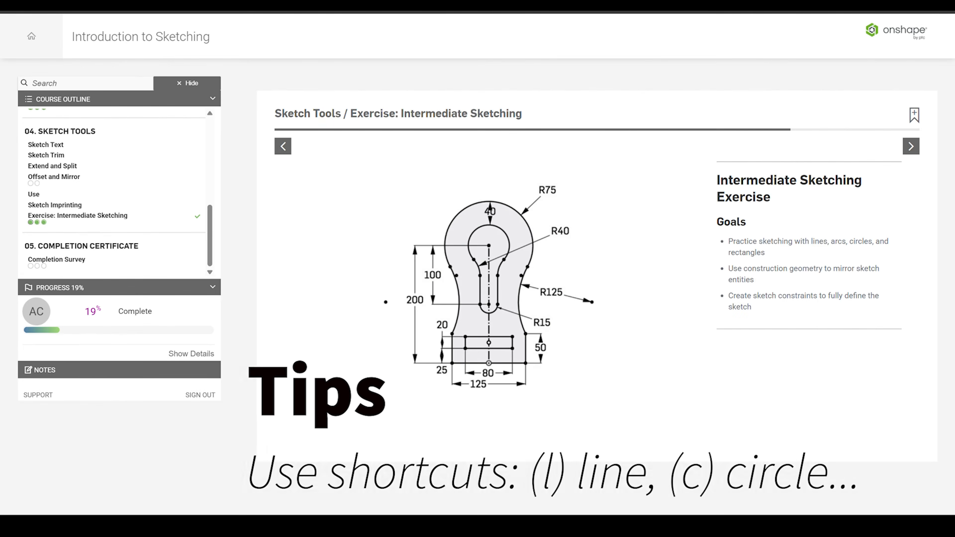
Step: Advance the Intermediate Sketching exercise to Step 1 and check the document's workspace units
click(910, 149)
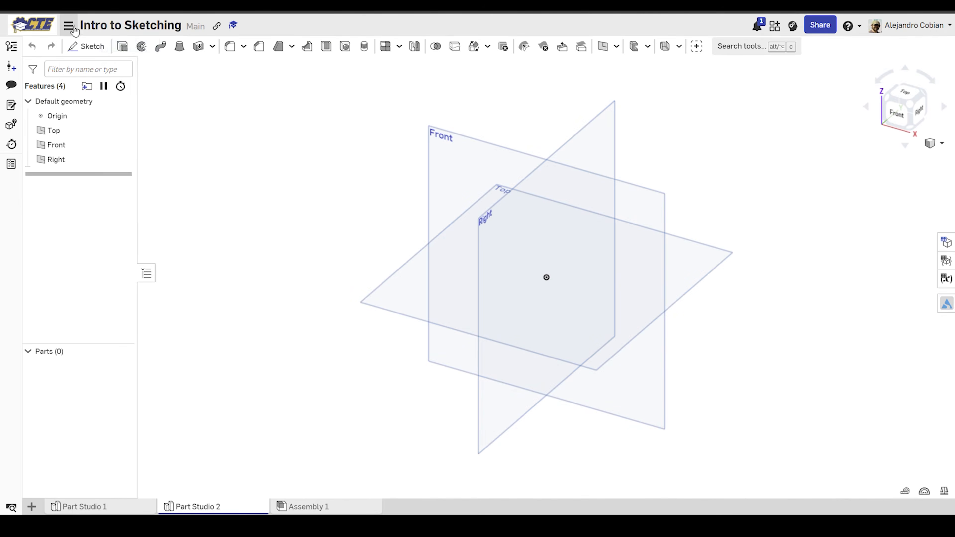
click(68, 25)
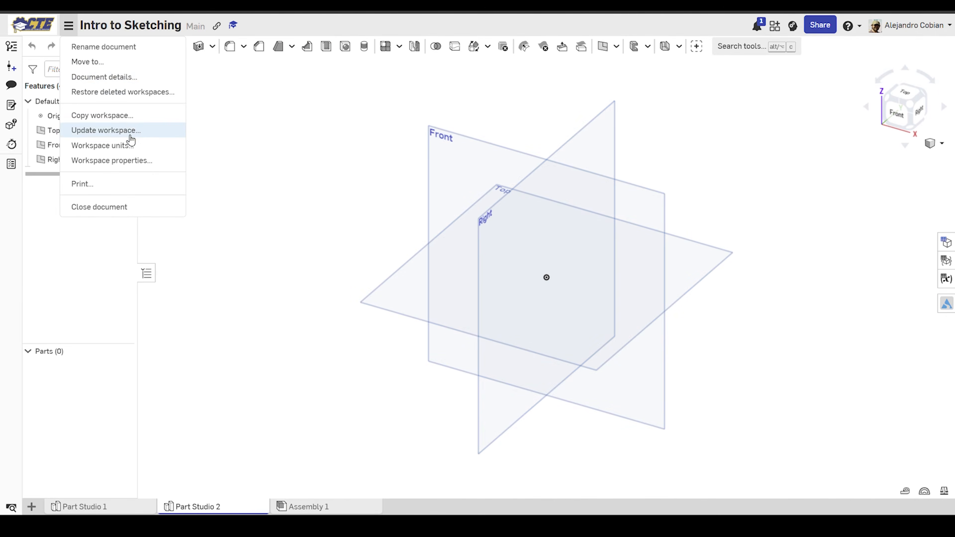
click(126, 145)
click(304, 67)
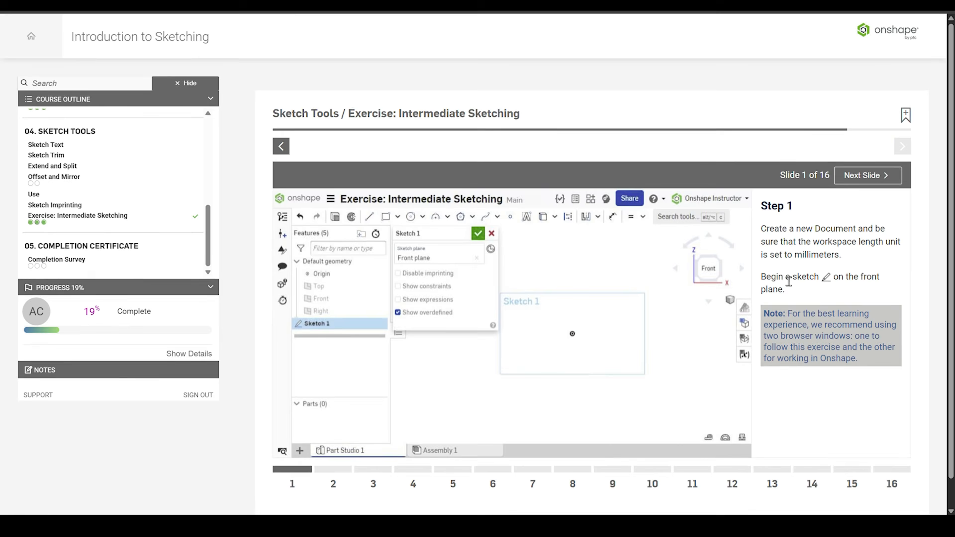
scroll(786, 280, down, 1)
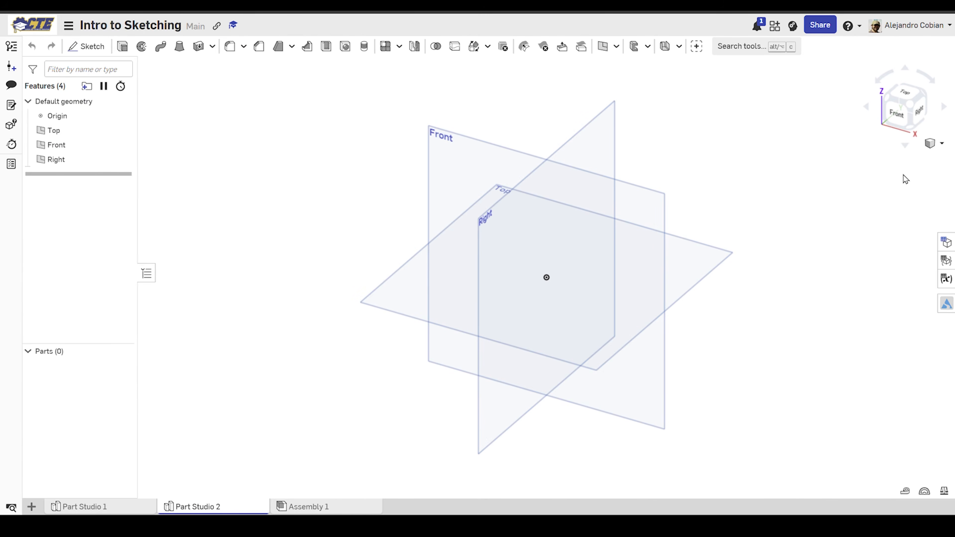
Step: Start a new sketch on the Front plane of the empty Part Studio
click(900, 117)
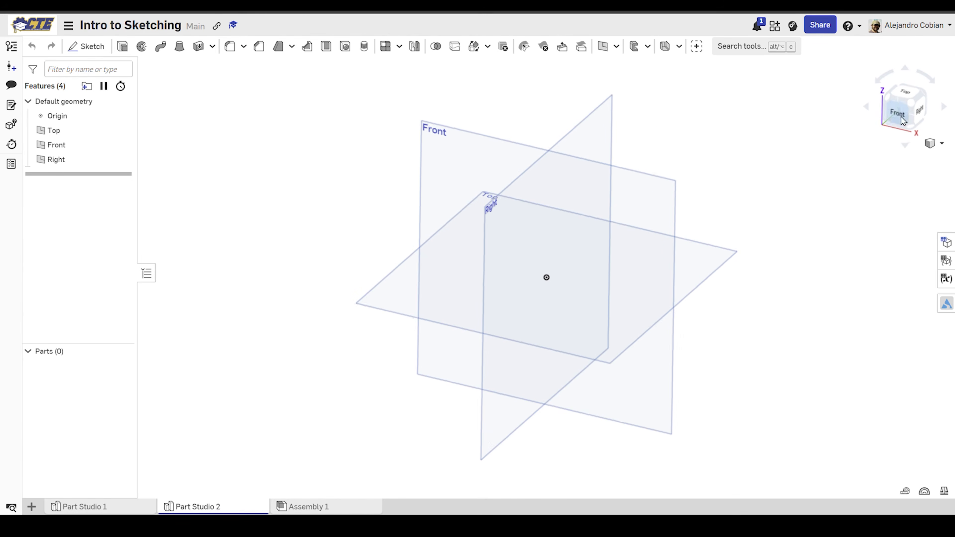
click(87, 47)
click(392, 157)
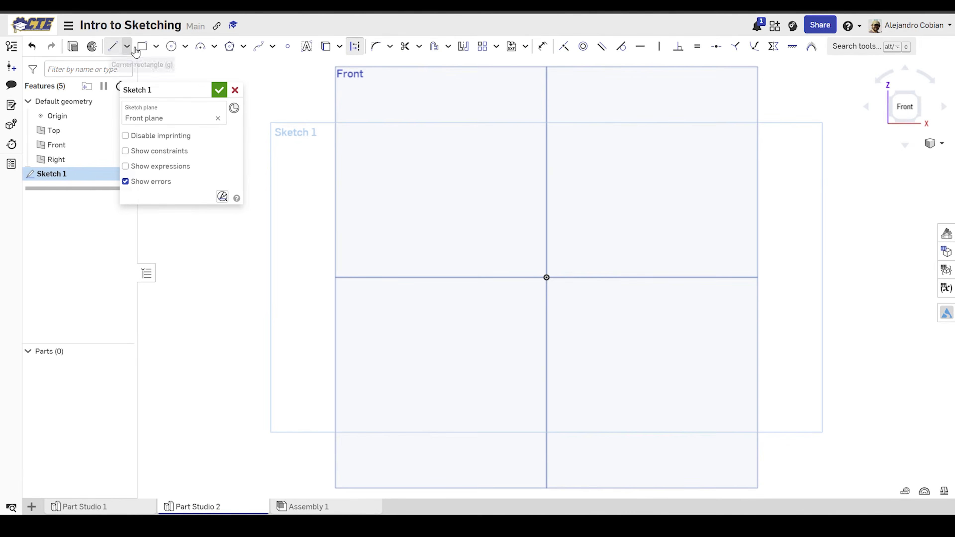
Step: Draw a vertical construction line upward from the origin
click(117, 49)
click(547, 277)
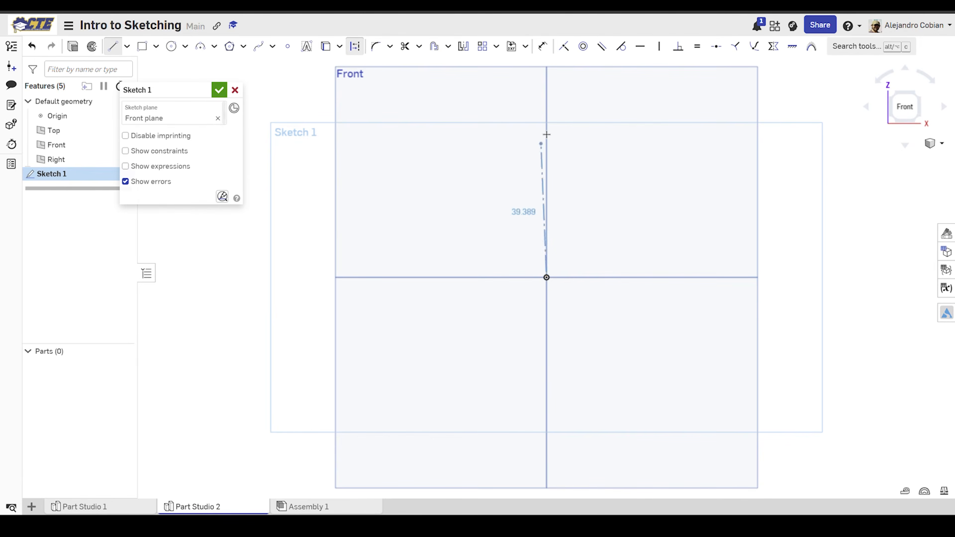
click(546, 85)
key(Escape)
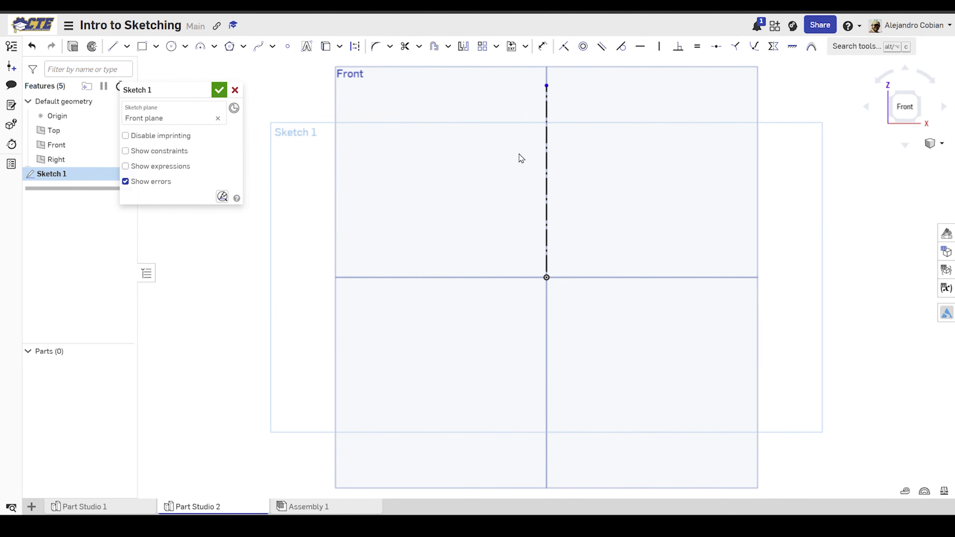
Step: Draw a horizontal line about 21.5 mm long leftward from the origin, continuing into a shorter vertical line upward from its end
key(l)
click(547, 277)
click(487, 277)
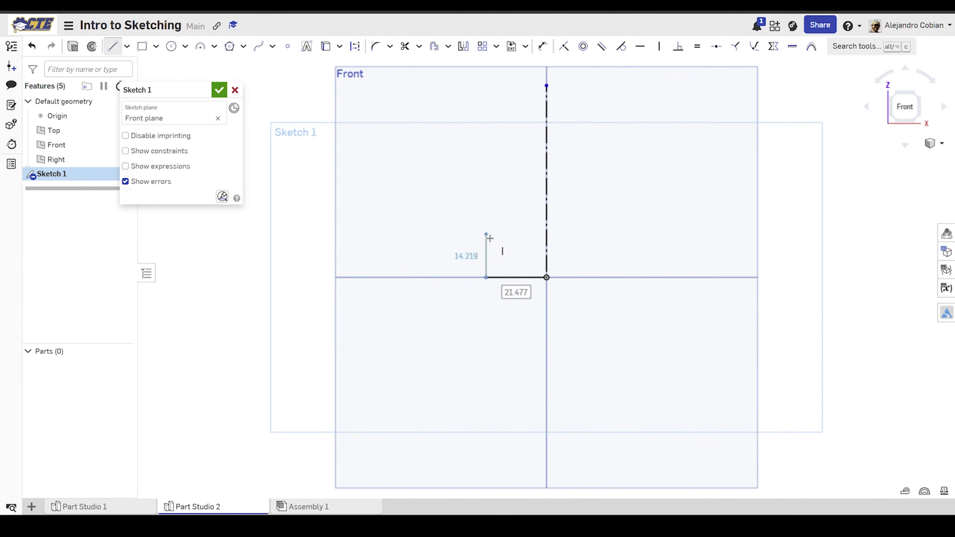
click(486, 223)
key(Escape)
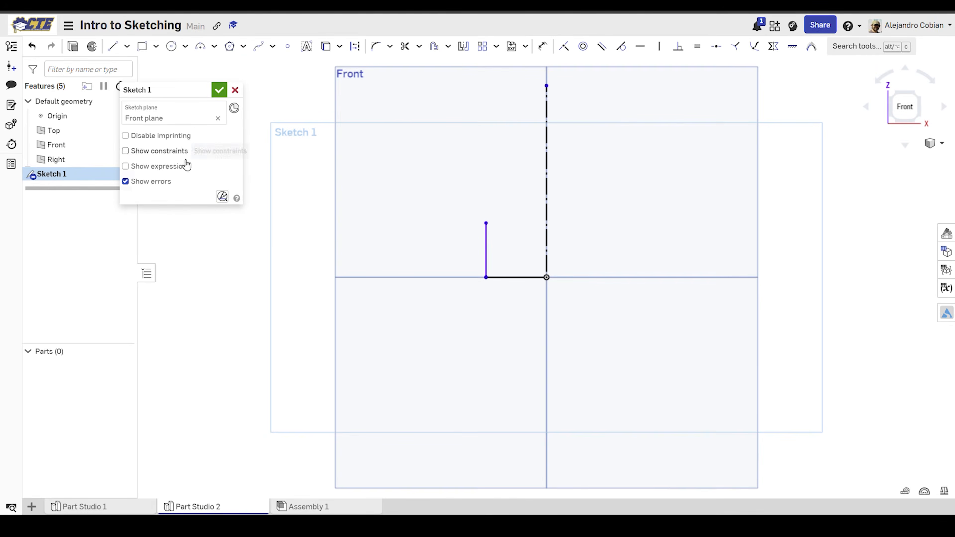
Step: Show the sketch constraints to check those on the drawn lines, and close the sketch
click(177, 150)
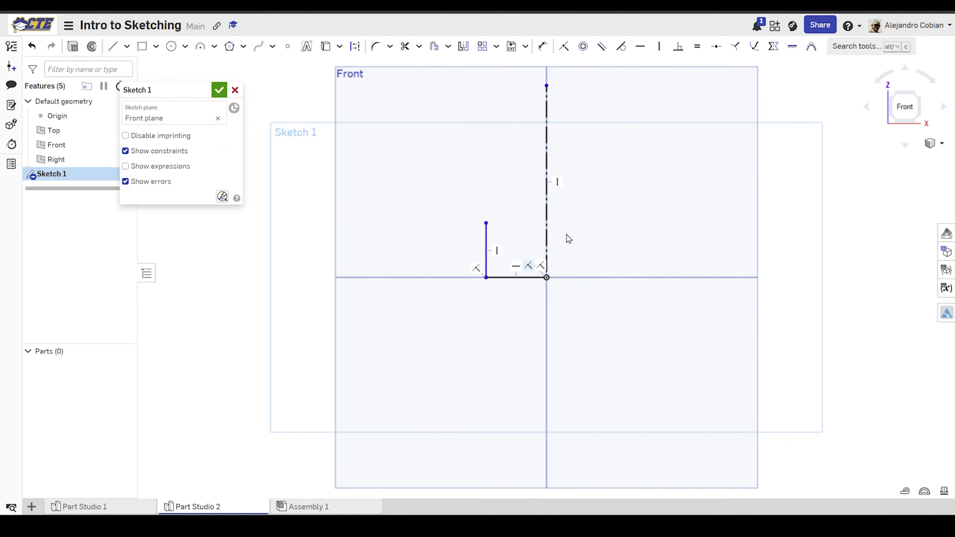
middle_drag(523, 273, 476, 278)
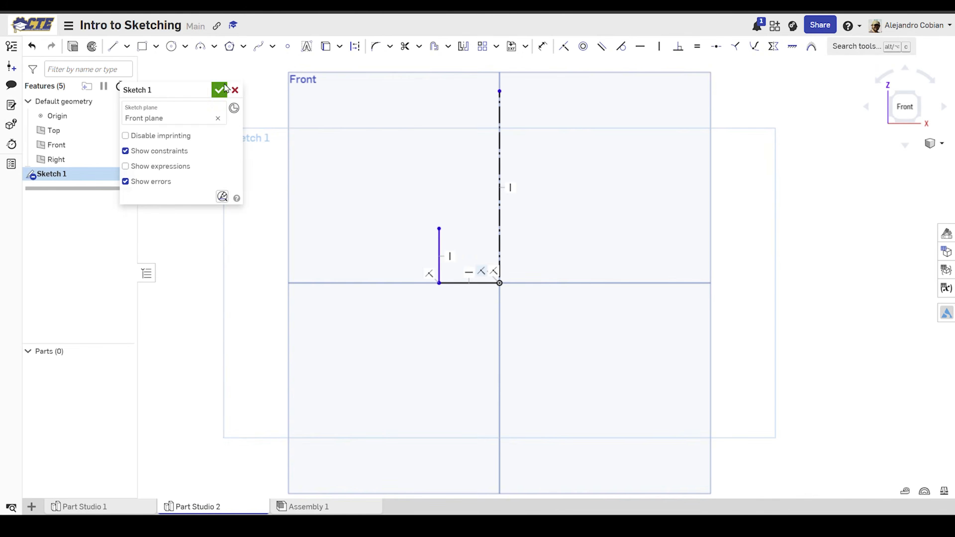
click(219, 89)
Step: Reopen the sketch and draw a 3-point arc of about 20 mm radius above the short vertical line, from its upper endpoint, bulging toward the construction line
double_click(80, 175)
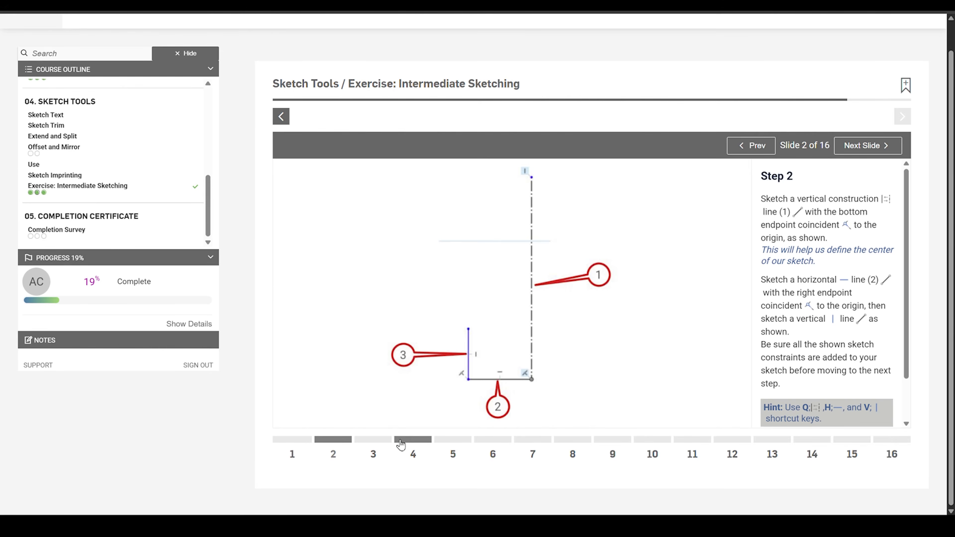
click(377, 443)
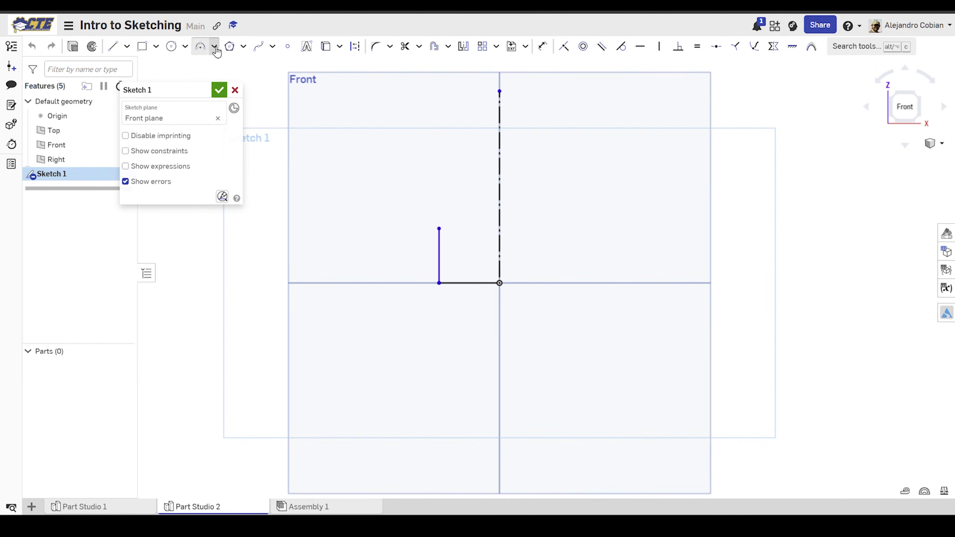
click(214, 46)
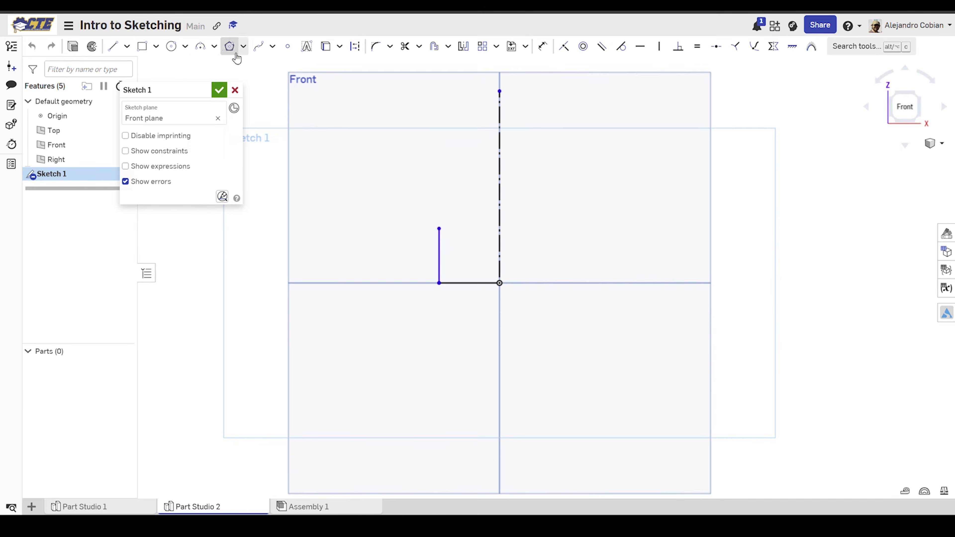
click(199, 46)
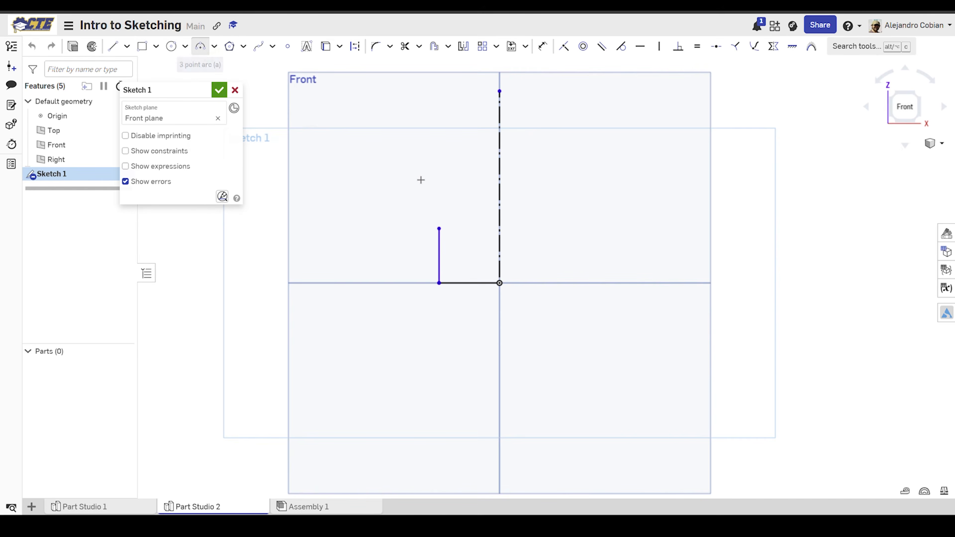
click(438, 229)
click(439, 161)
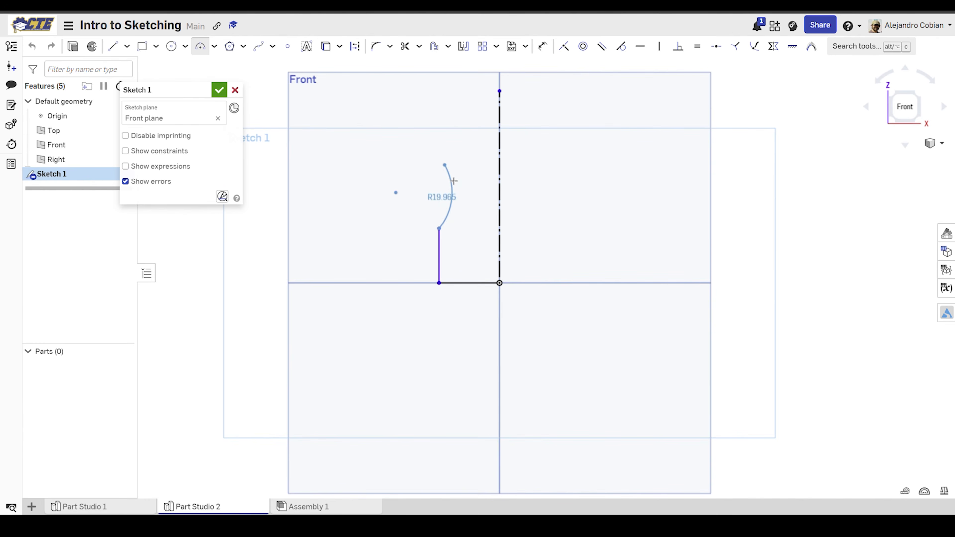
click(454, 181)
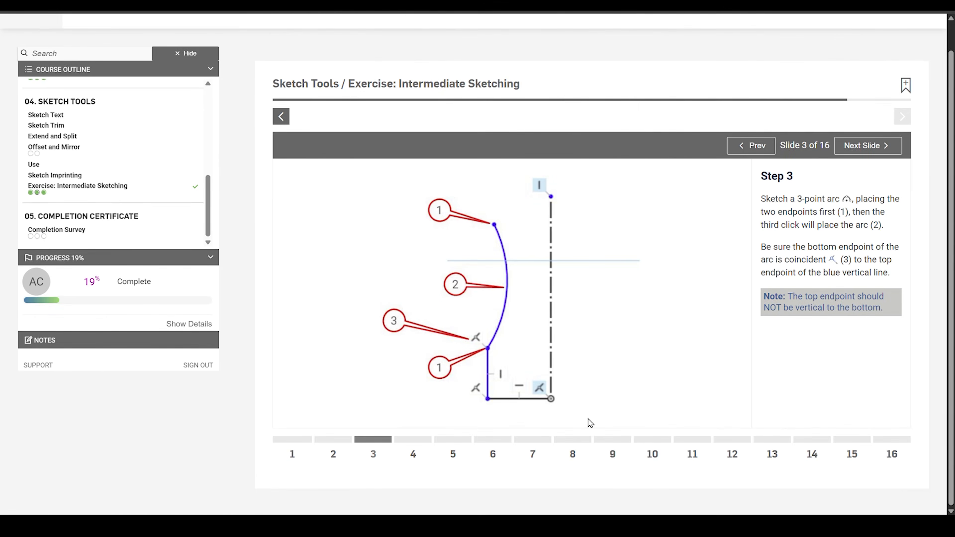
Step: Mirror the arc, the short vertical line and the horizontal base line about the construction line, following exercise Step 4
click(419, 440)
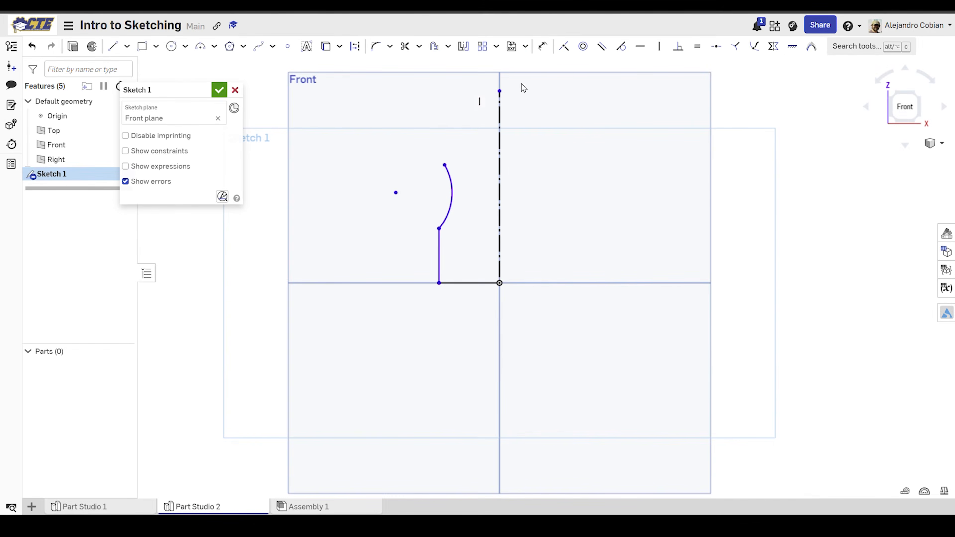
click(466, 49)
click(500, 165)
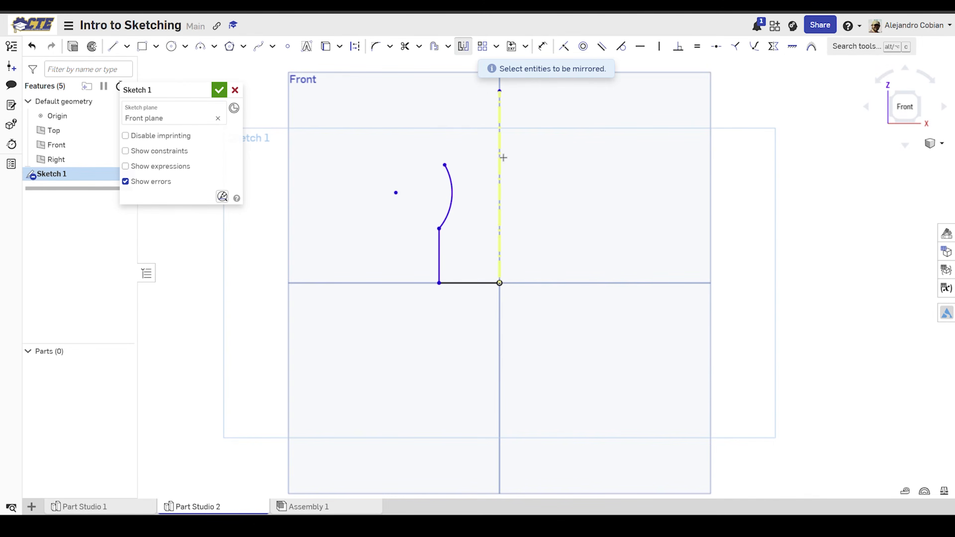
click(452, 195)
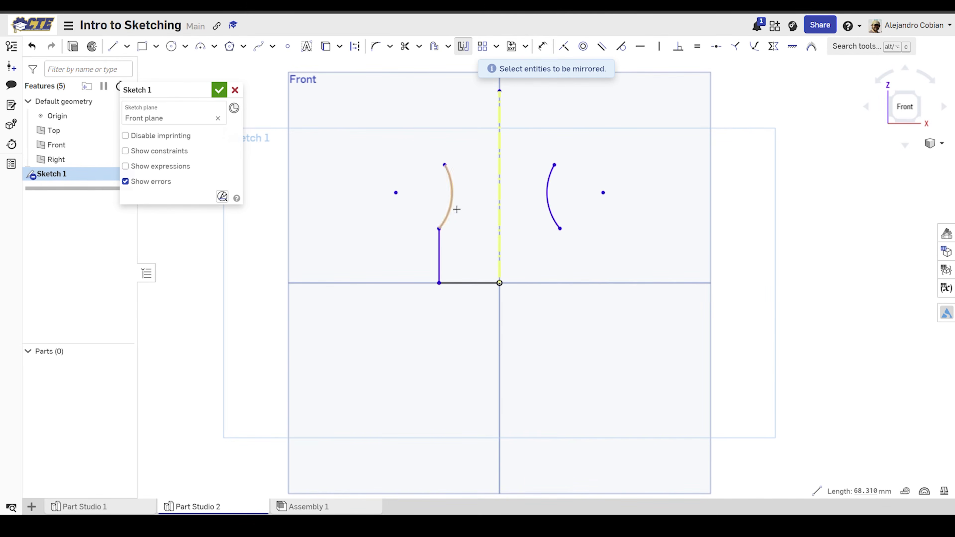
click(439, 250)
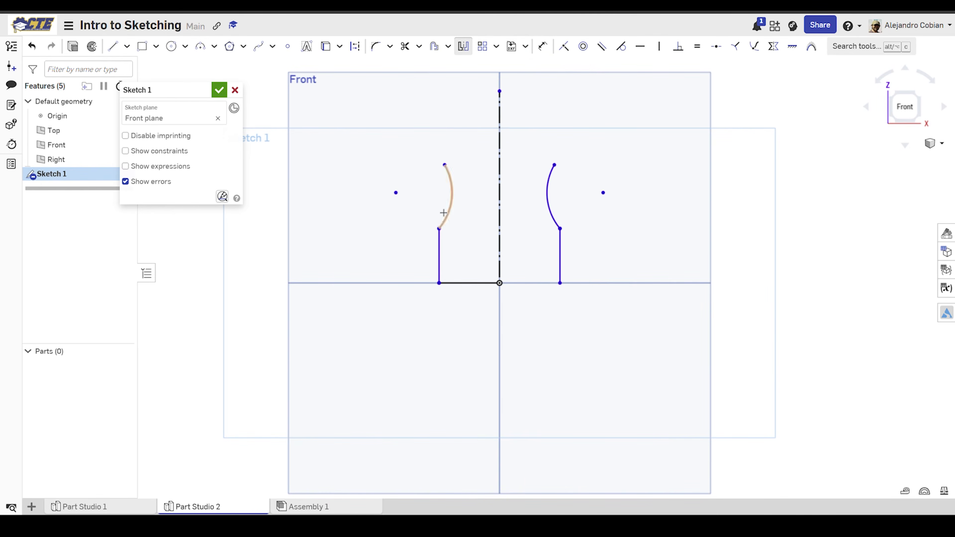
click(468, 287)
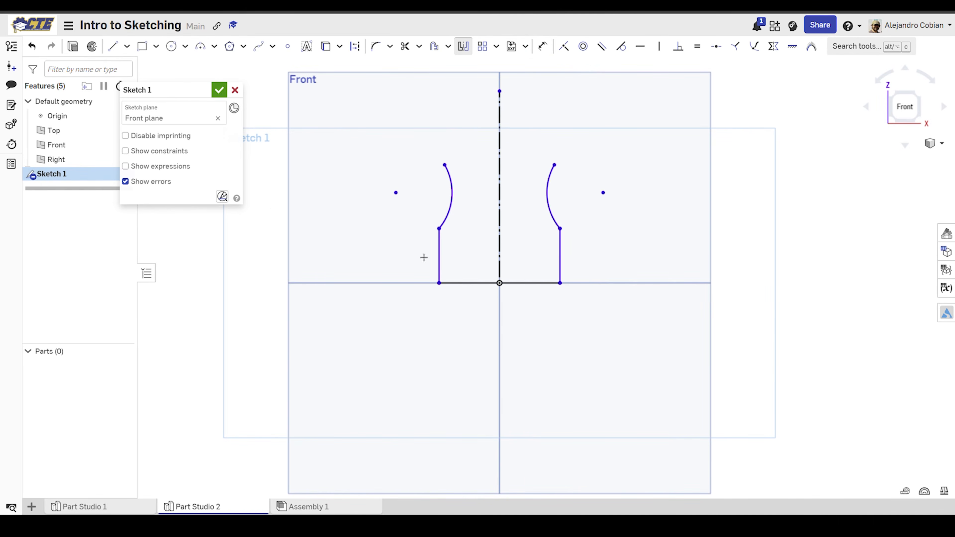
Step: Check the mirrored profile's constraints and nudge the left arc's upper endpoint and the lower right corner slightly to test the symmetry
click(180, 151)
click(219, 90)
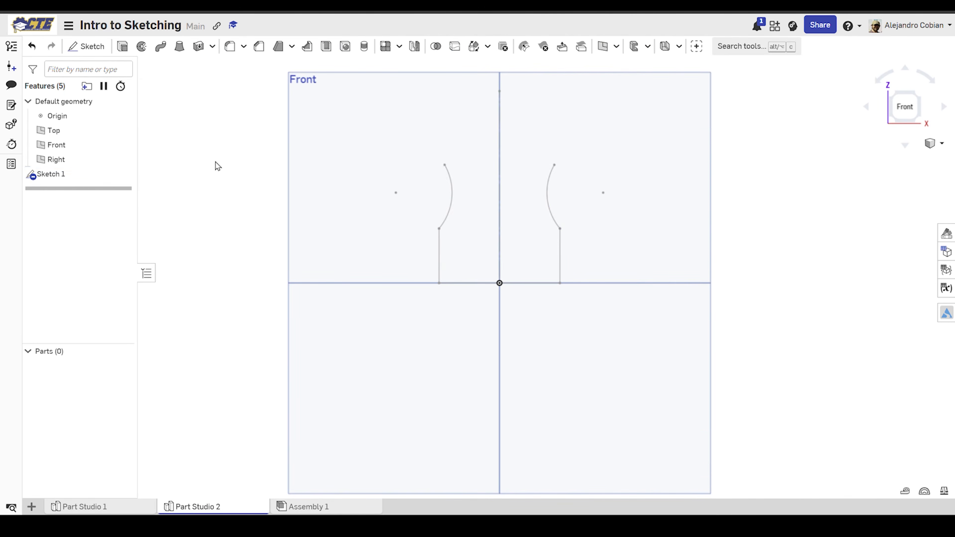
double_click(77, 175)
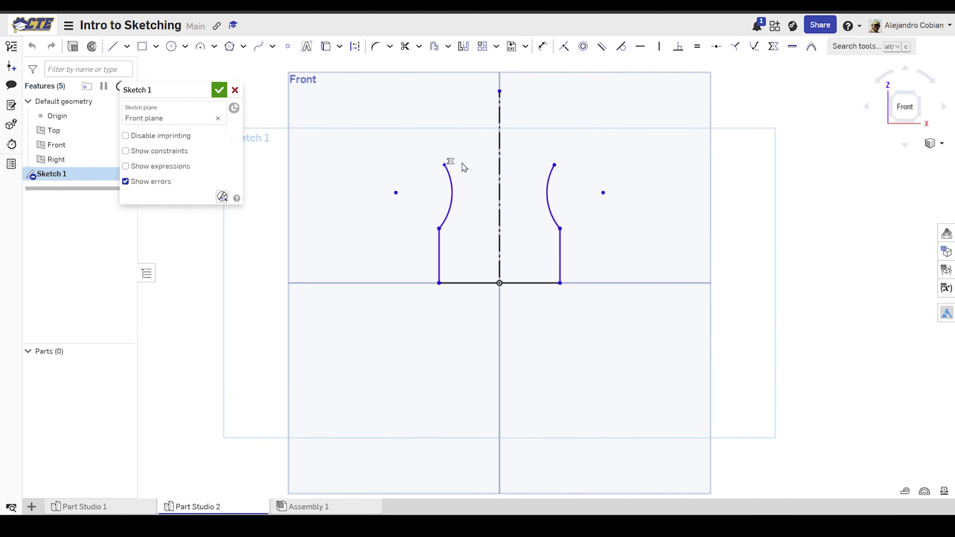
mouse_move(444, 165)
mouse_down()
mouse_move(444, 152)
mouse_move(443, 163)
mouse_up()
mouse_move(560, 285)
mouse_down()
mouse_move(547, 279)
mouse_move(559, 279)
mouse_up()
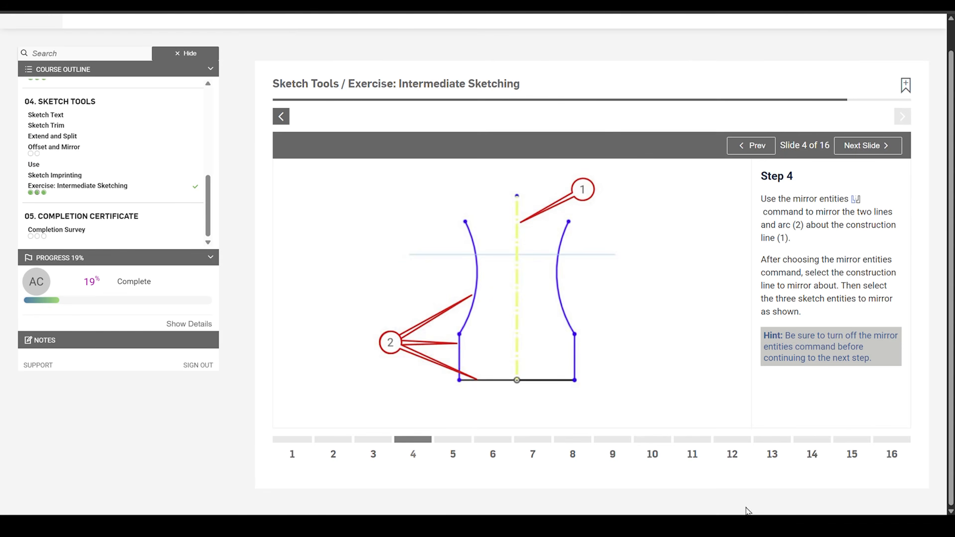
Step: Following exercise Step 5, close the profile with a tangent arc of about 23.4 mm radius between the upper endpoints of the two side arcs
click(462, 440)
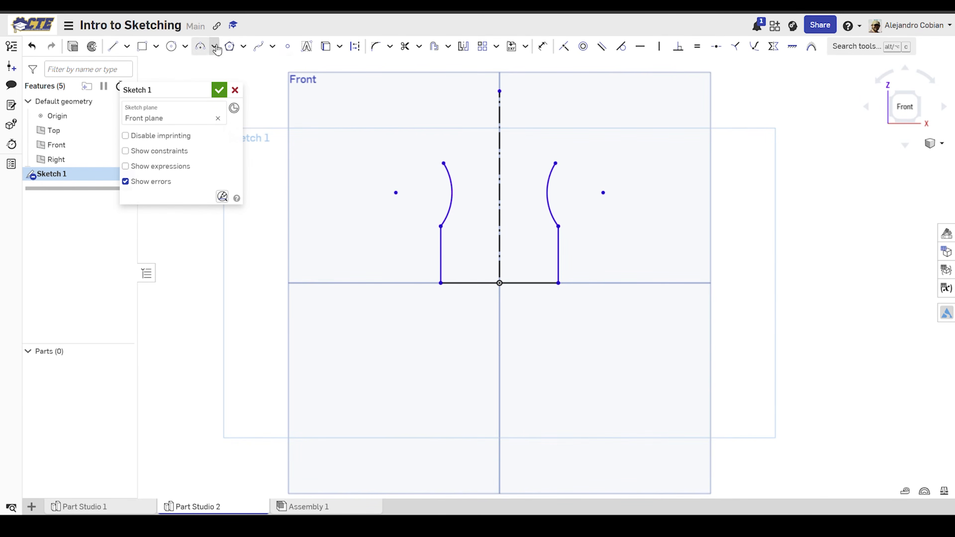
click(214, 46)
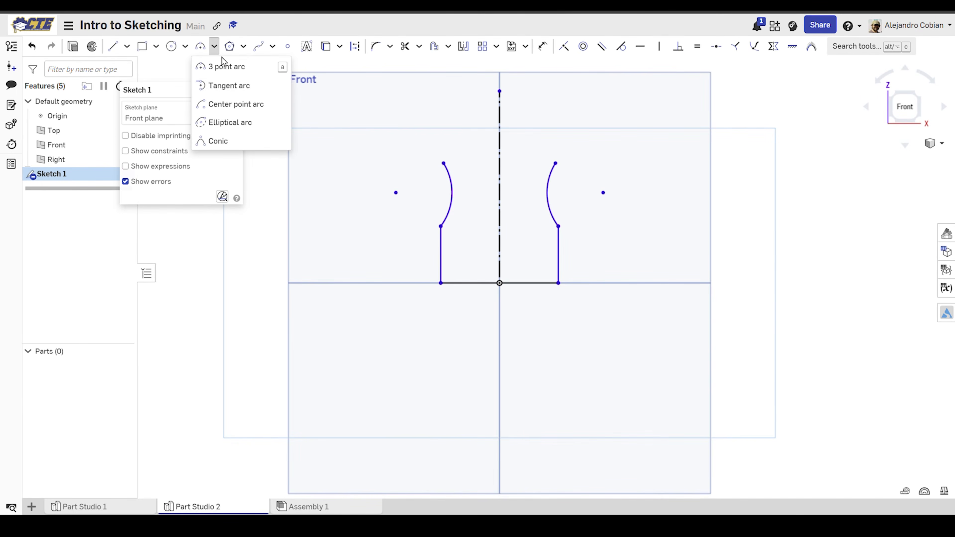
click(240, 88)
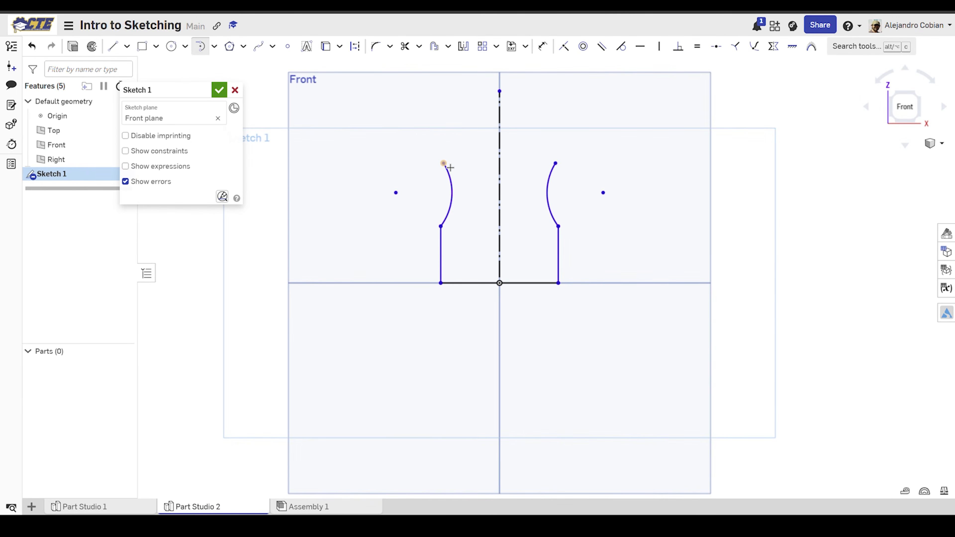
click(448, 167)
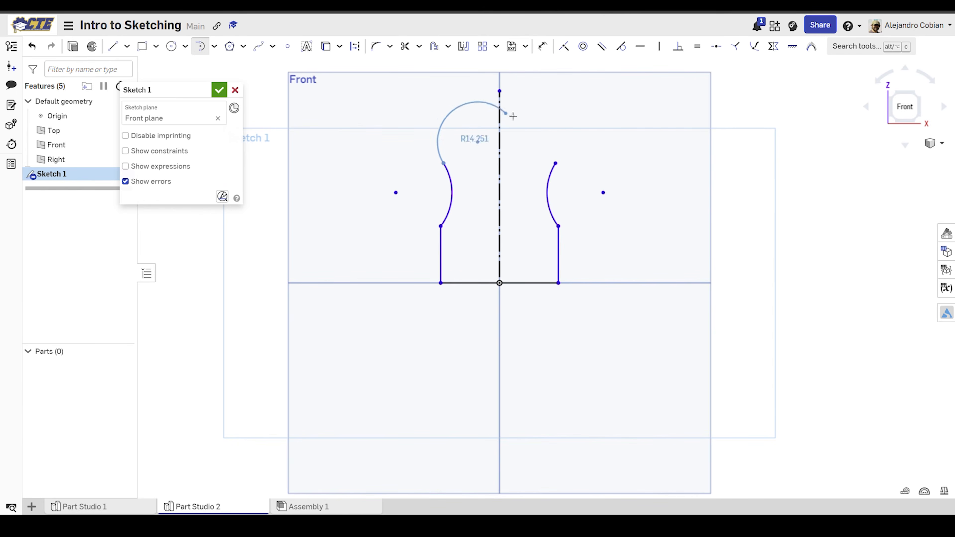
click(556, 164)
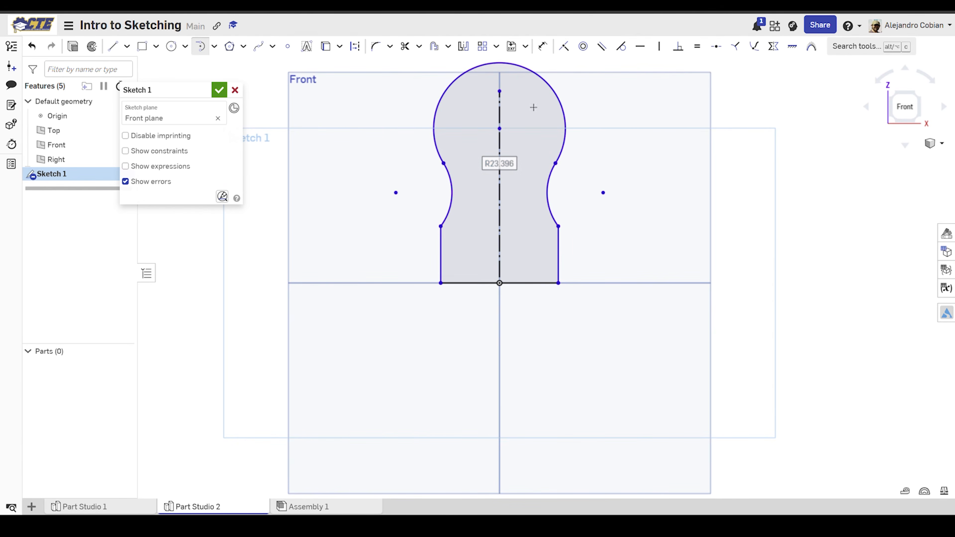
Step: Following exercise Step 6, make the construction line's upper endpoint coincident with the center of the large top arc
key(Escape)
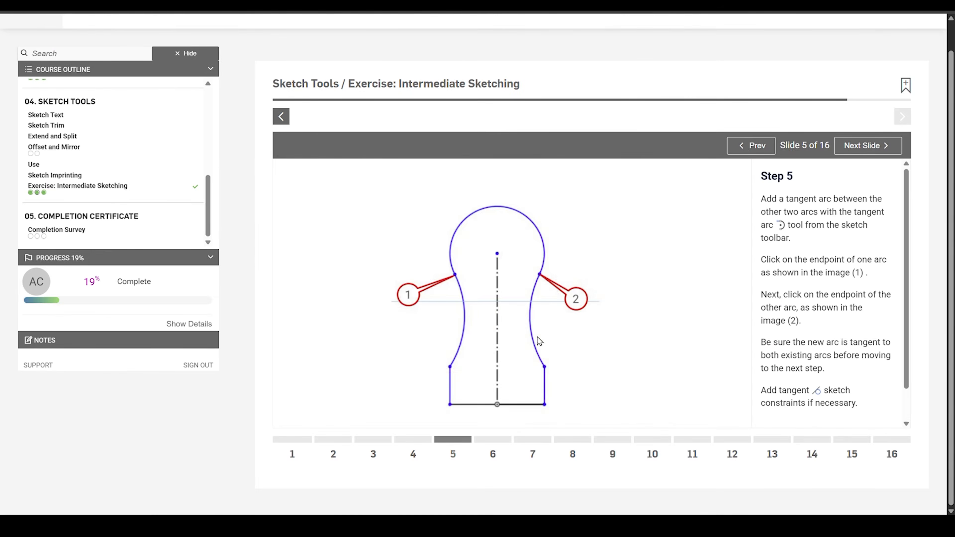
click(502, 443)
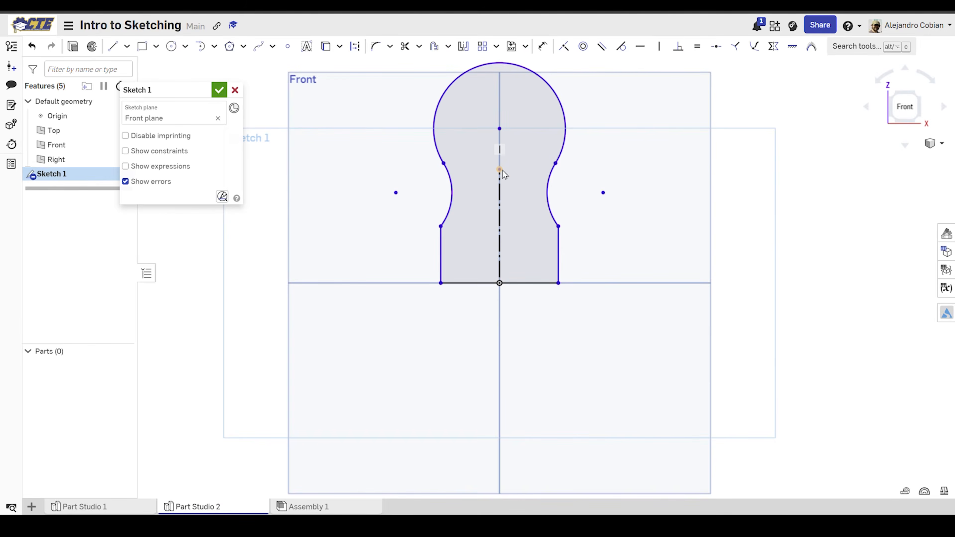
click(502, 170)
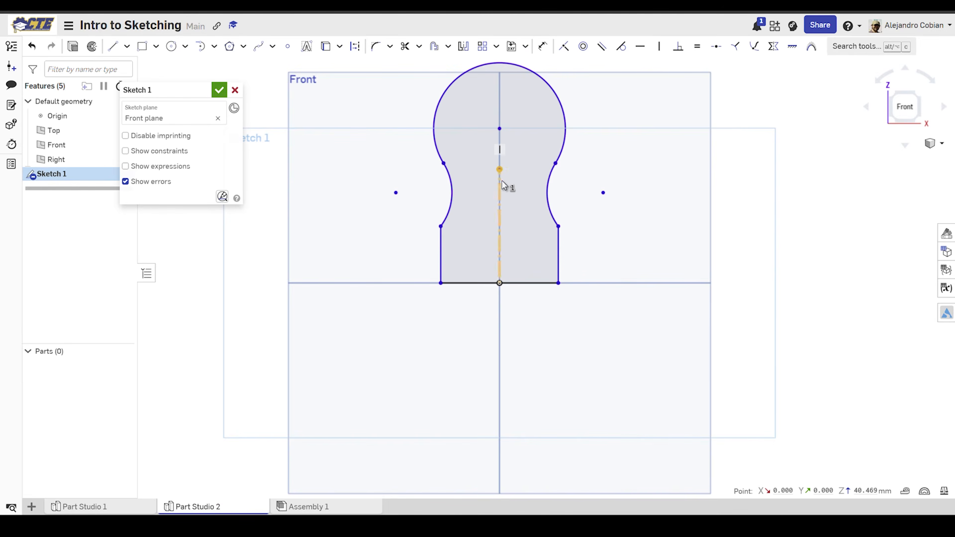
click(501, 129)
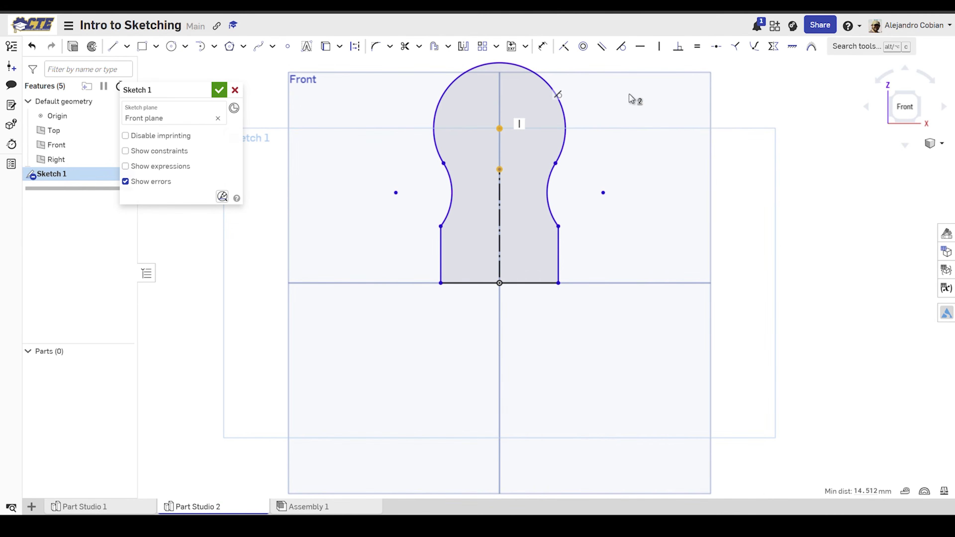
click(564, 46)
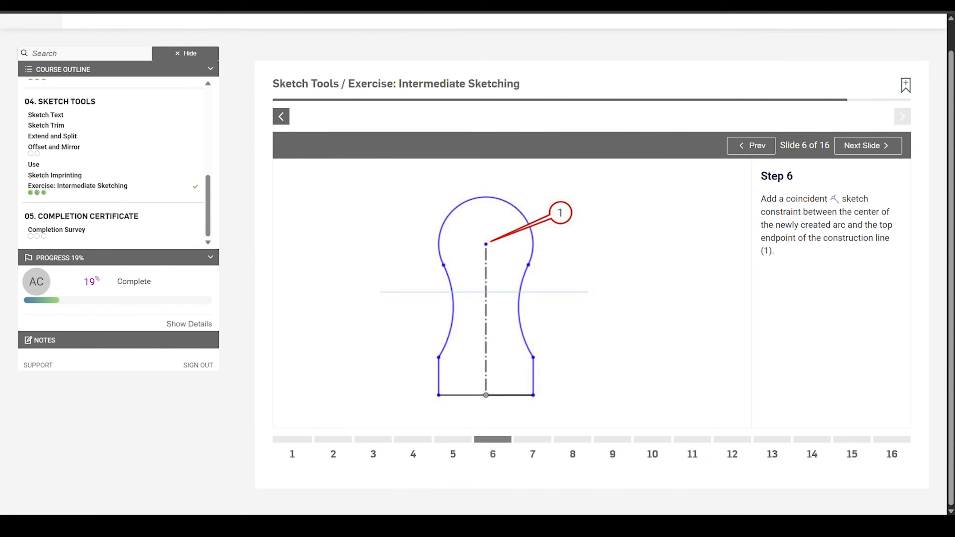
Step: Open exercise Step 7 and dimension the vertical construction line's length as 200 mm
click(536, 449)
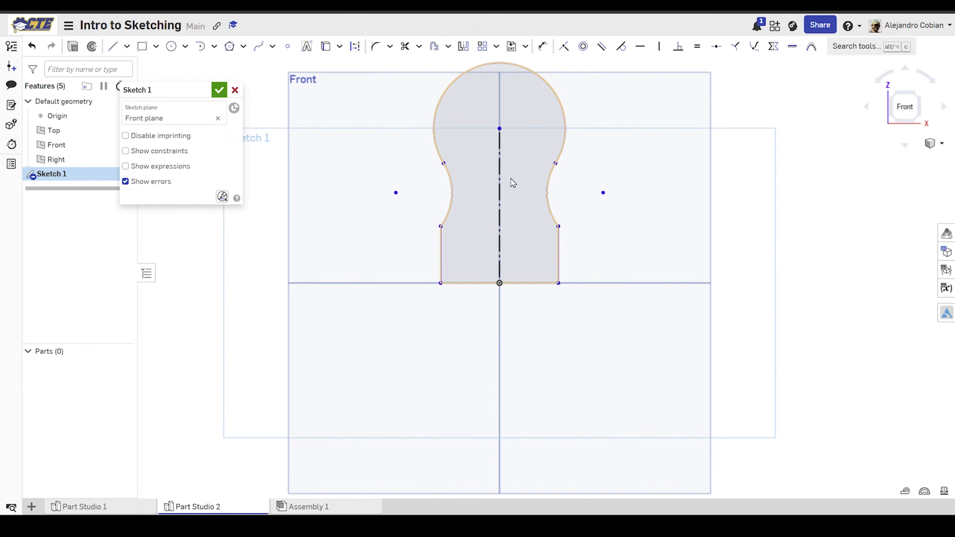
key(d)
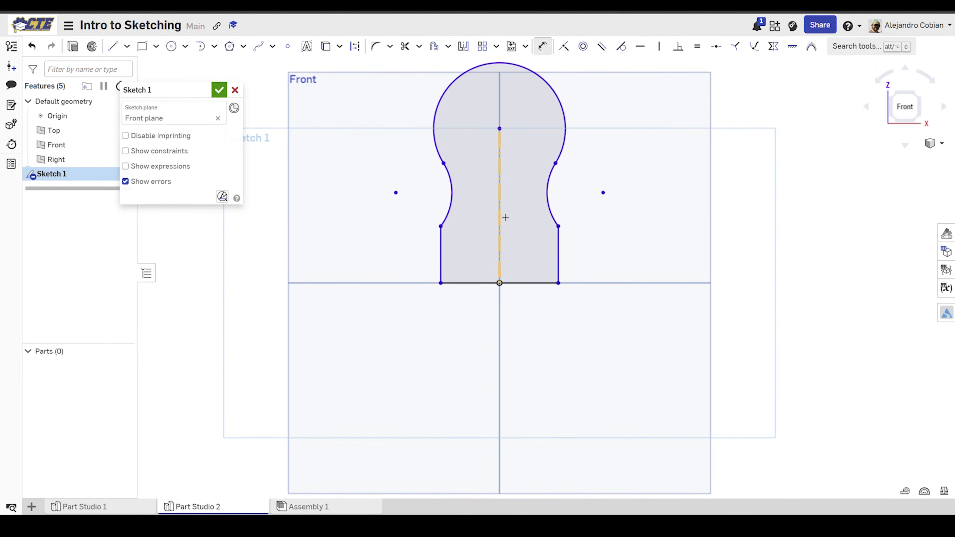
click(500, 213)
click(665, 215)
text(200)
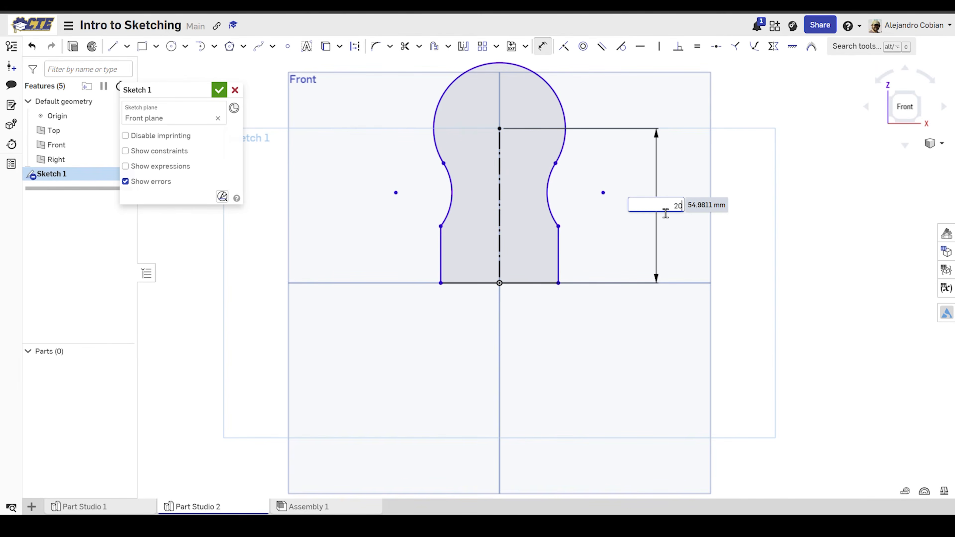
key(Return)
middle_drag(474, 259, 466, 243)
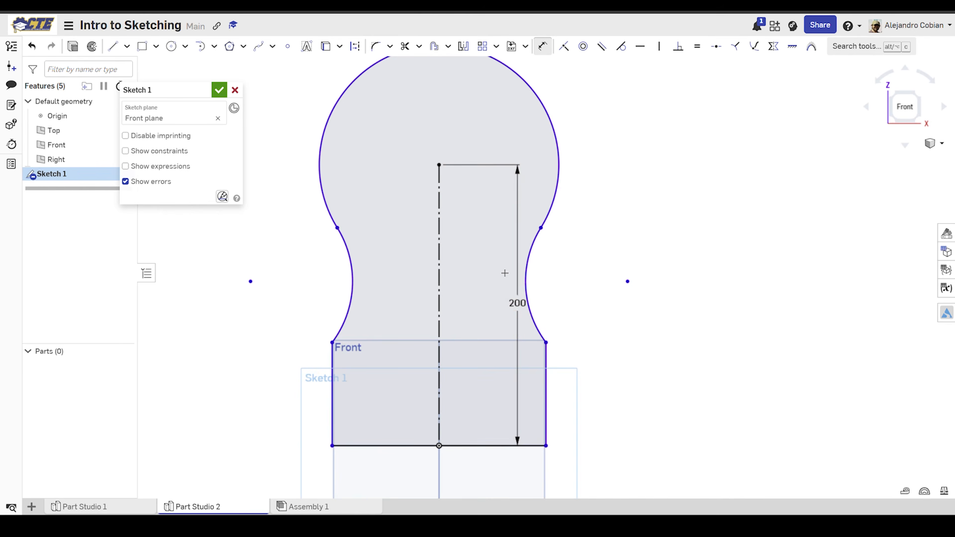
scroll(505, 273, down, 2)
middle_drag(495, 267, 492, 239)
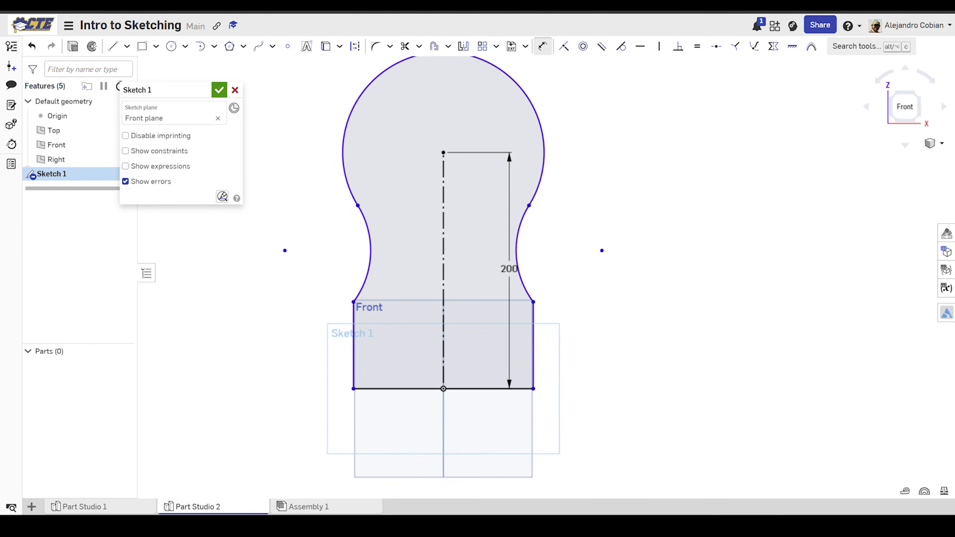
Step: Undo the 200 mm length and redo it to compare how the profile scales
key(ctrl+z)
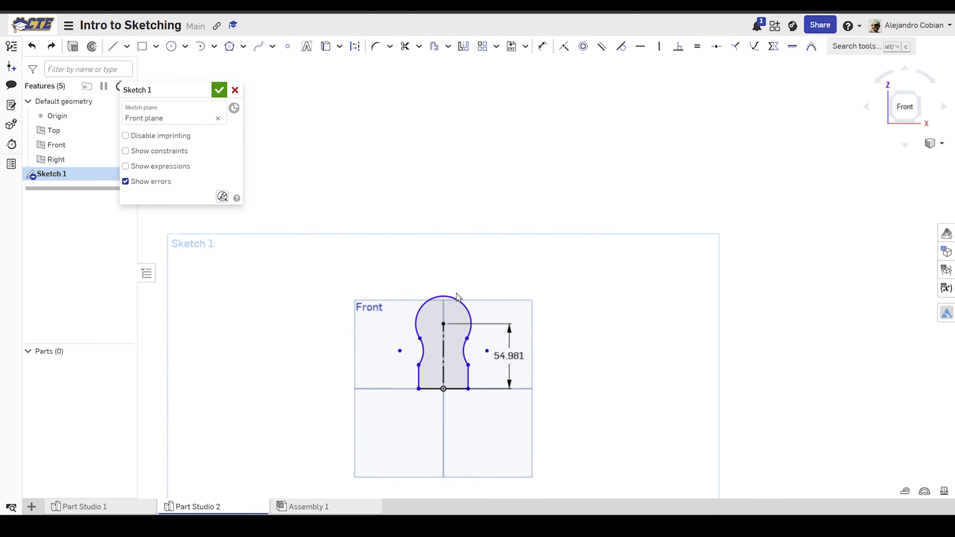
key(ctrl+y)
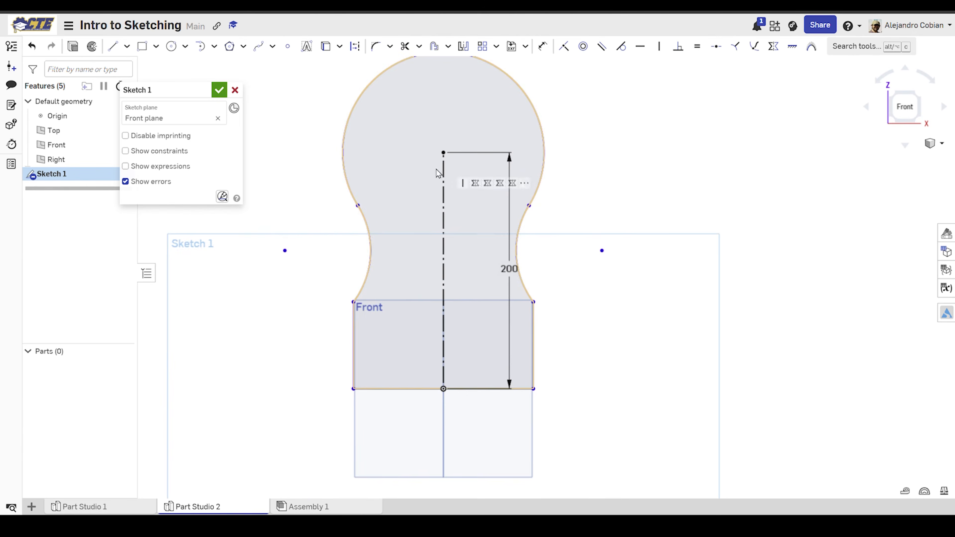
middle_drag(437, 170, 437, 199)
Step: Check the Step 7 drawing and dimension the large top arc with a radius of 75 mm
click(387, 13)
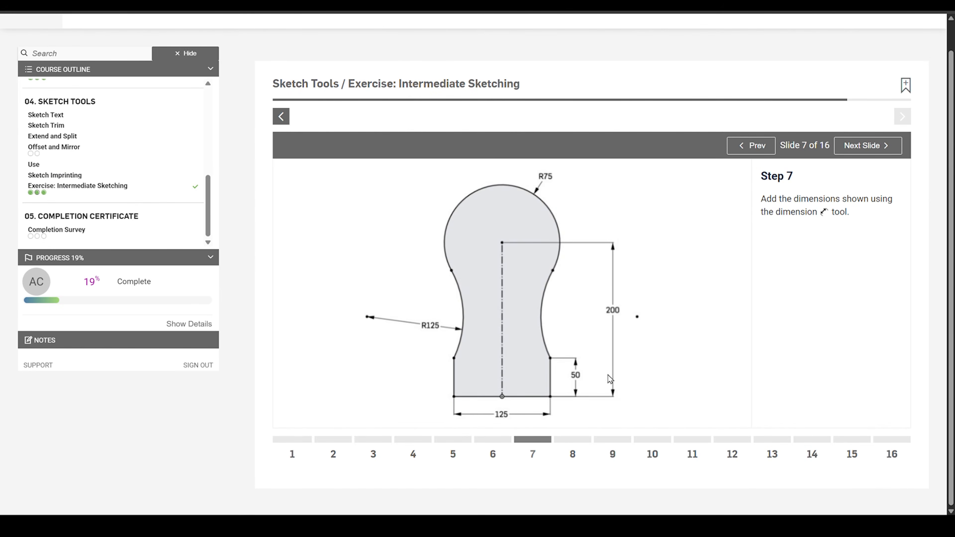
click(296, 14)
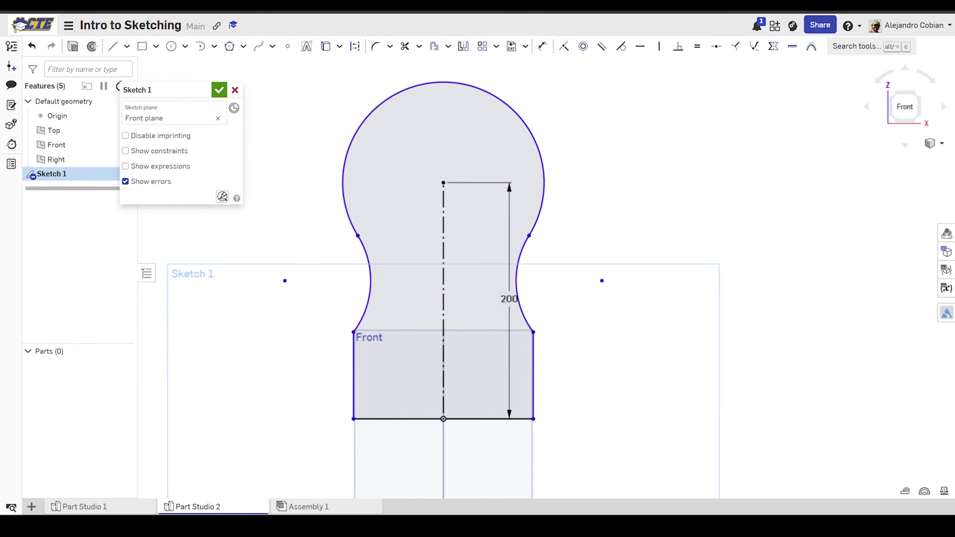
click(525, 113)
click(552, 93)
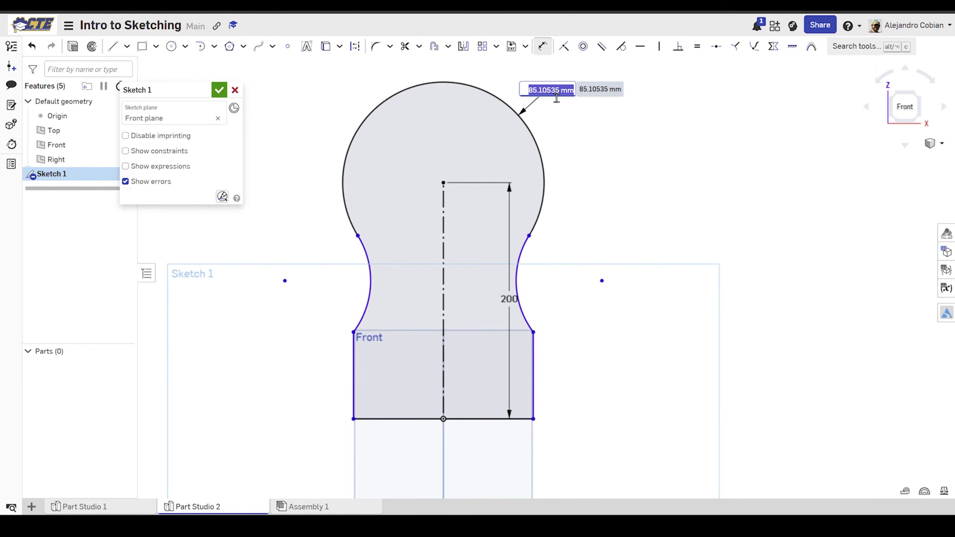
text(75)
key(Return)
Step: Check the Step 7 drawing and dimension the left side arc with a radius of 125 mm
click(333, 14)
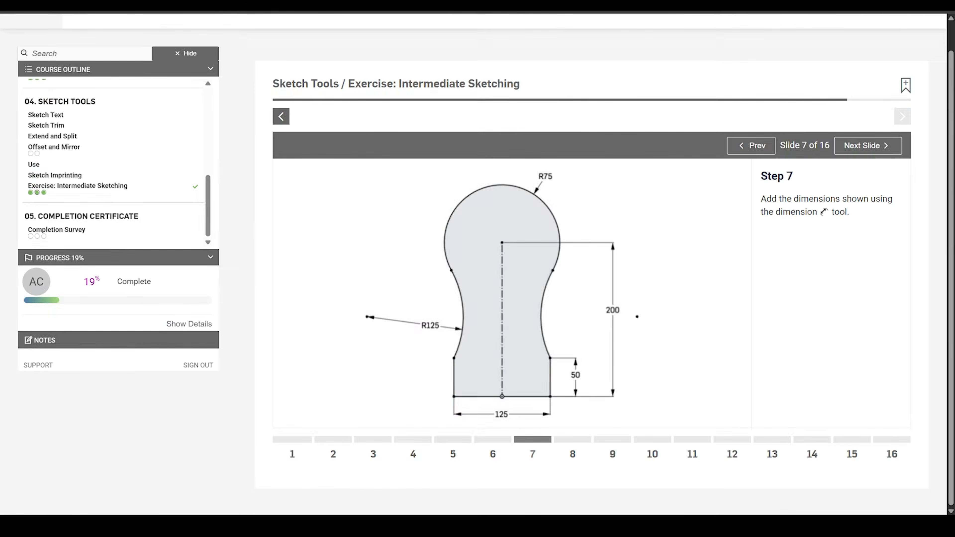
click(296, 13)
click(380, 269)
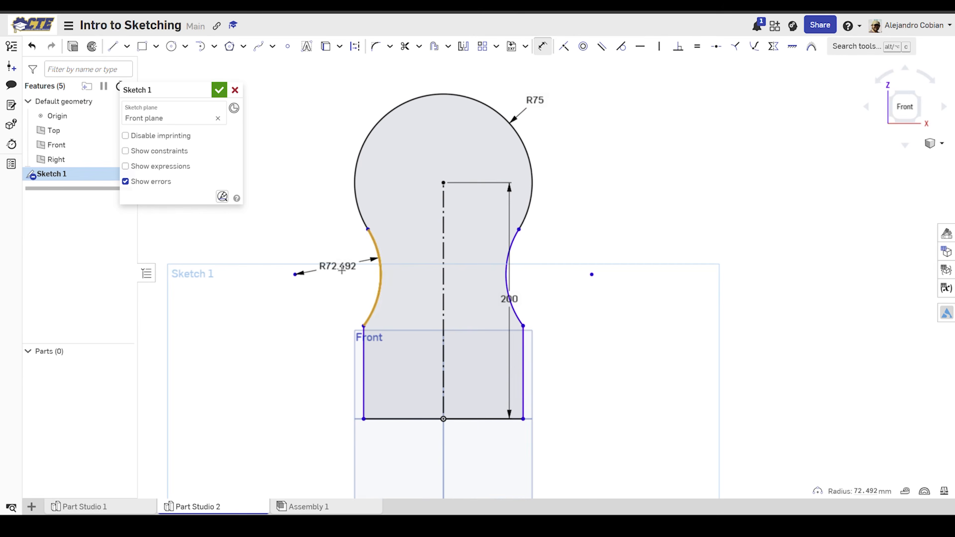
click(338, 265)
text(125)
key(Return)
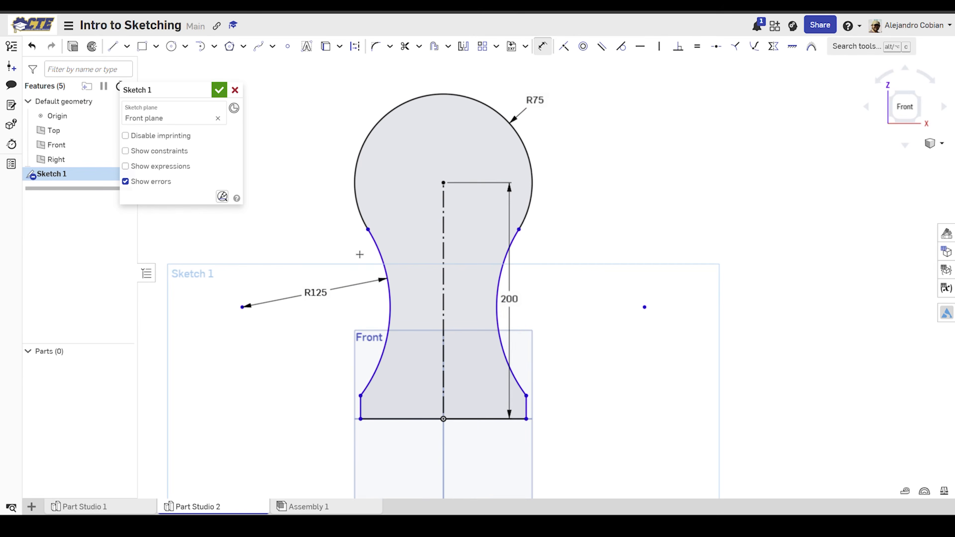
Step: Check the Step 7 drawing and dimension the profile's short right vertical line as 50 mm
key(ctrl+Tab)
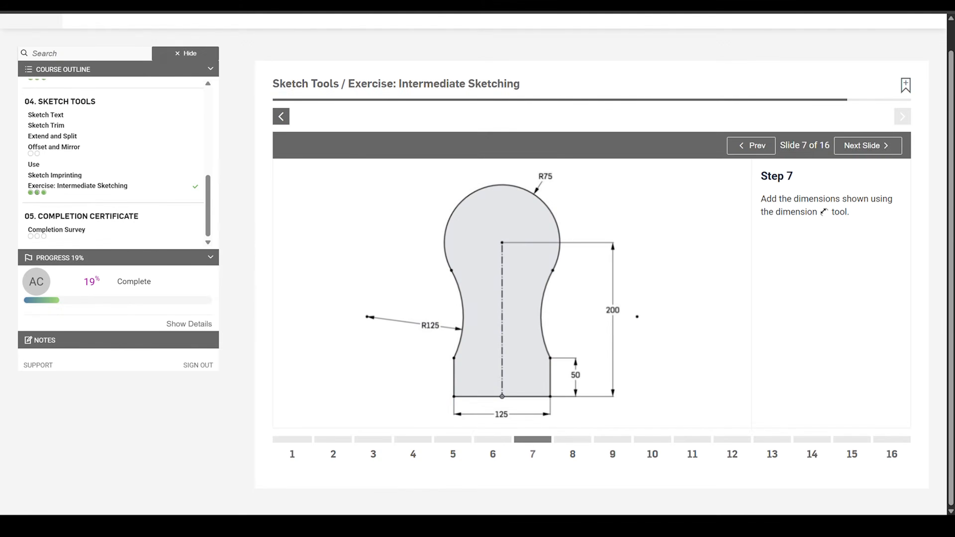
key(ctrl+Tab)
click(526, 411)
click(576, 406)
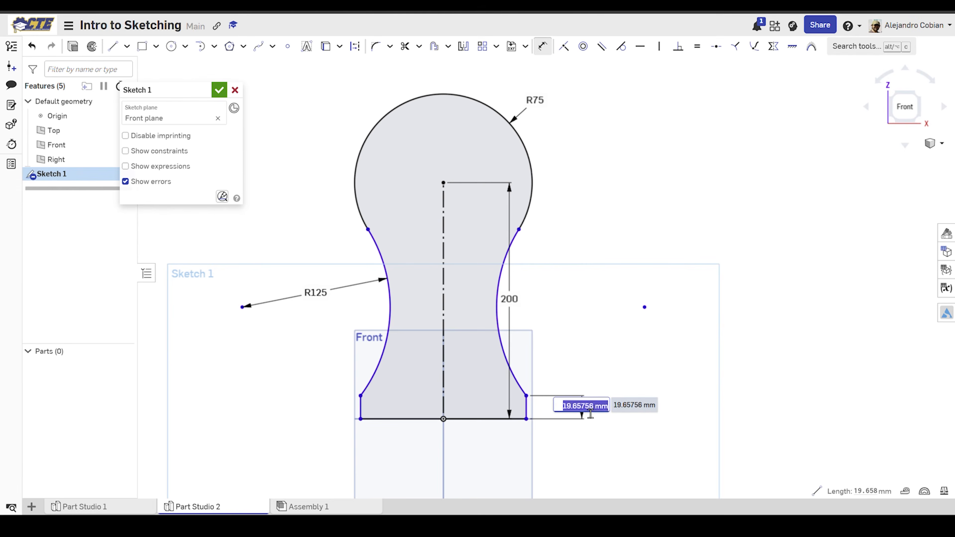
key(Return)
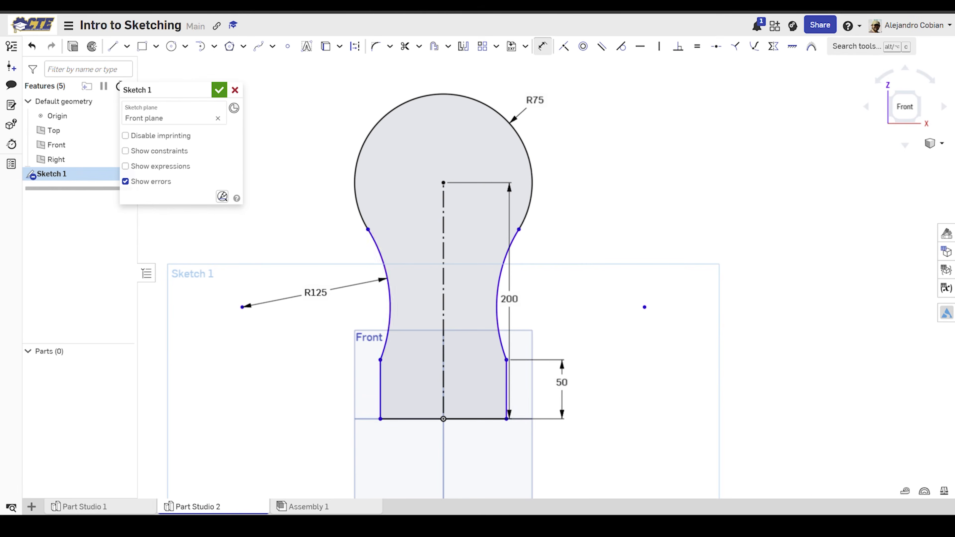
Step: Dimension the base width between the two lower corners of the profile as 125 mm, as shown in Step 7
key(ctrl+Tab)
key(ctrl+Tab)
click(381, 419)
click(506, 419)
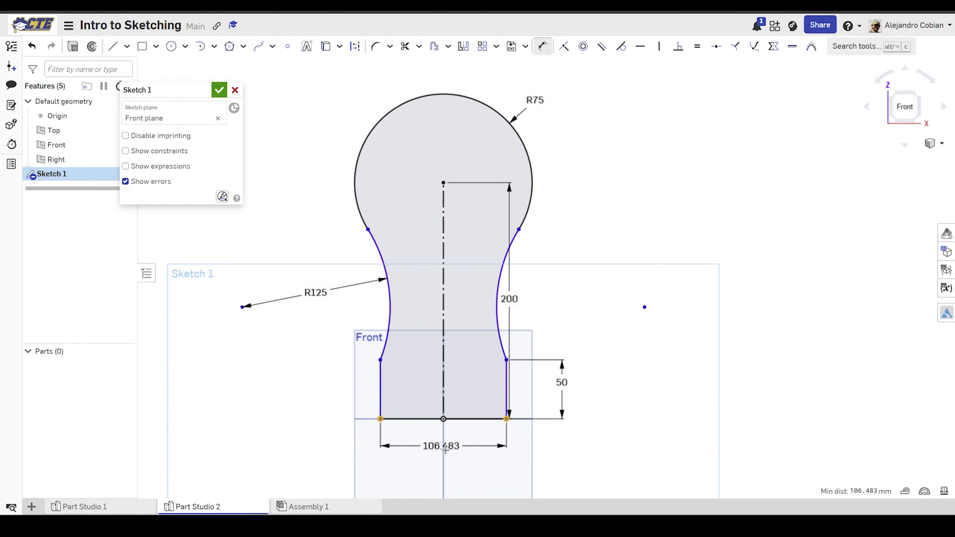
click(467, 450)
key(Return)
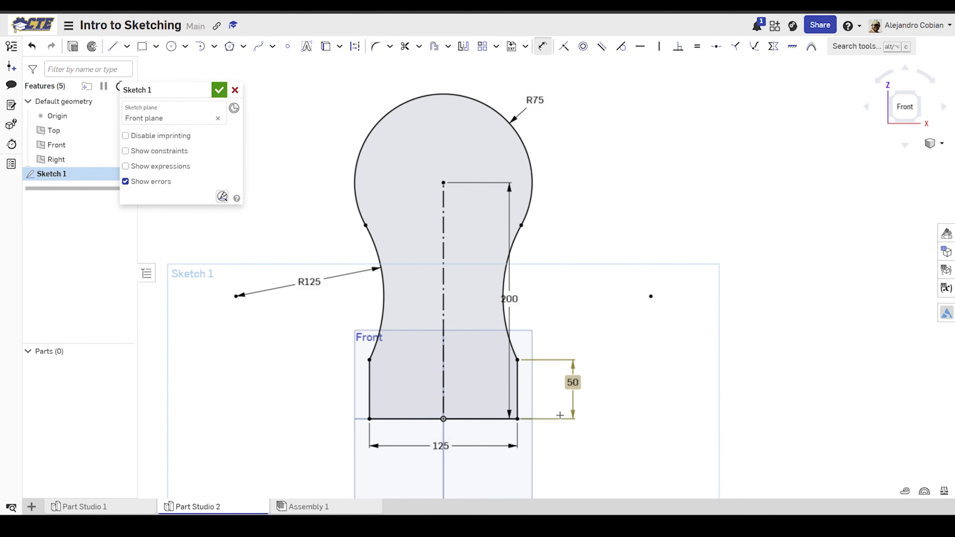
Step: Following exercise Step 8, offset the R75 top arc inward and set the offset distance to 40 mm
key(ctrl+Tab)
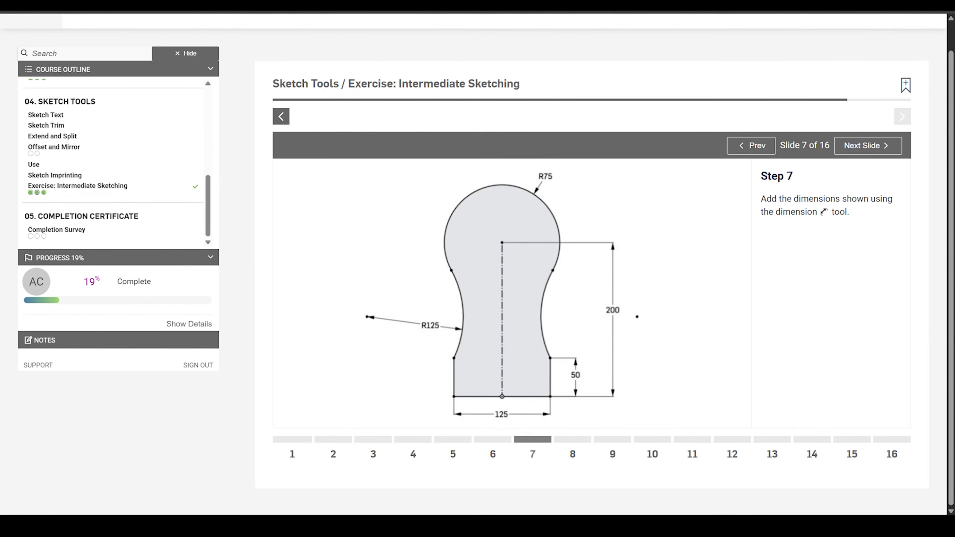
key(ctrl+Tab)
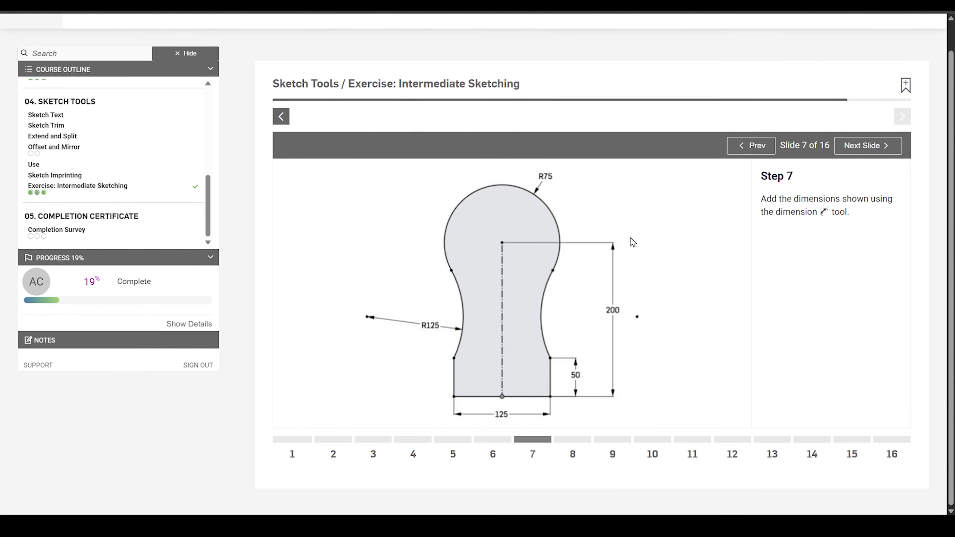
click(577, 440)
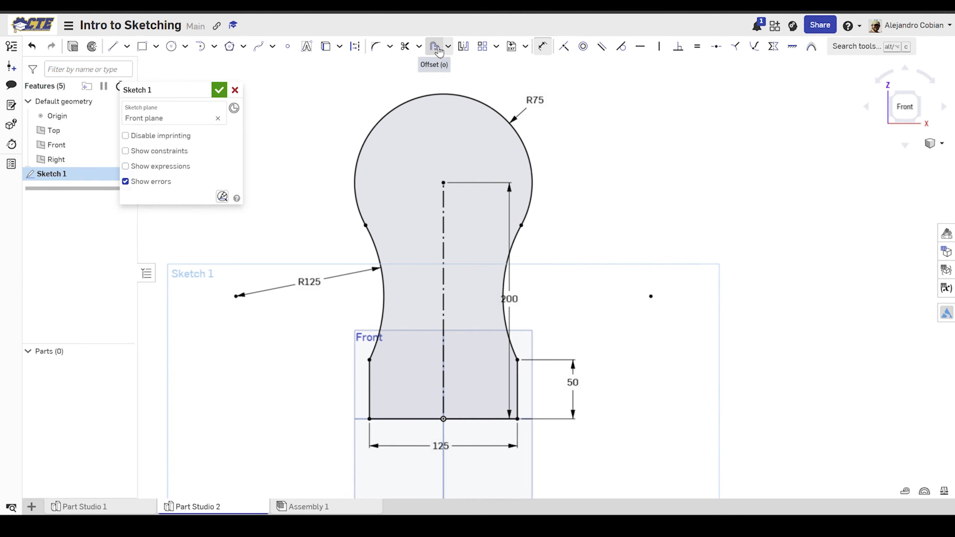
click(435, 47)
click(445, 95)
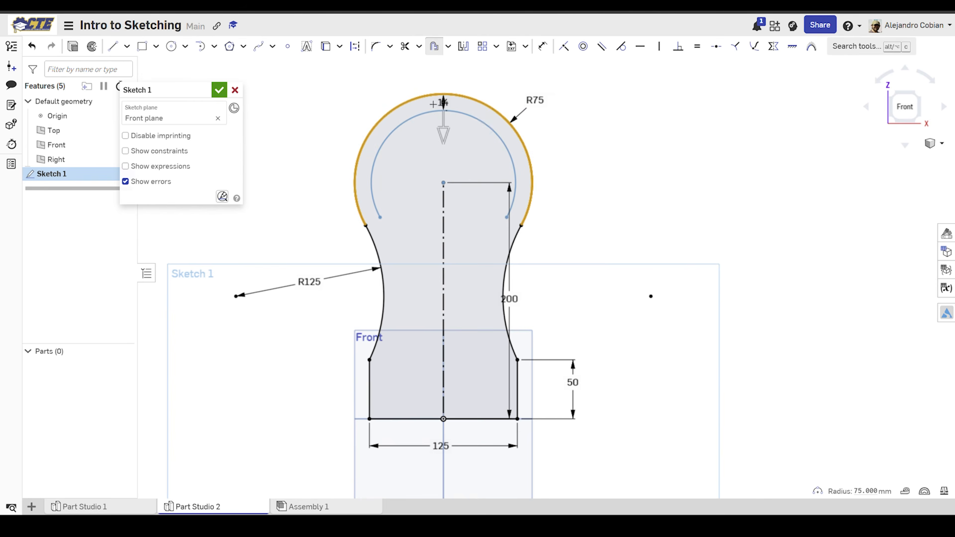
click(481, 125)
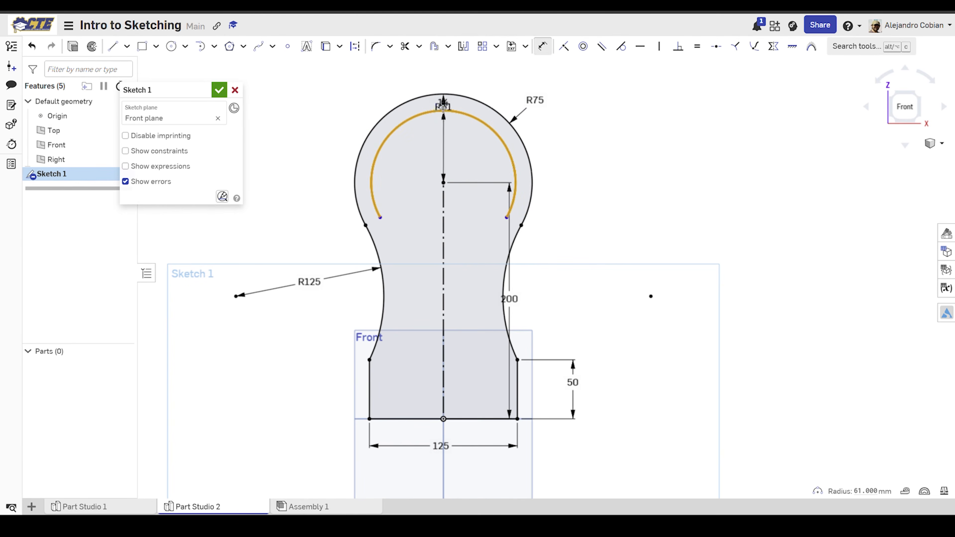
key(Escape)
double_click(444, 102)
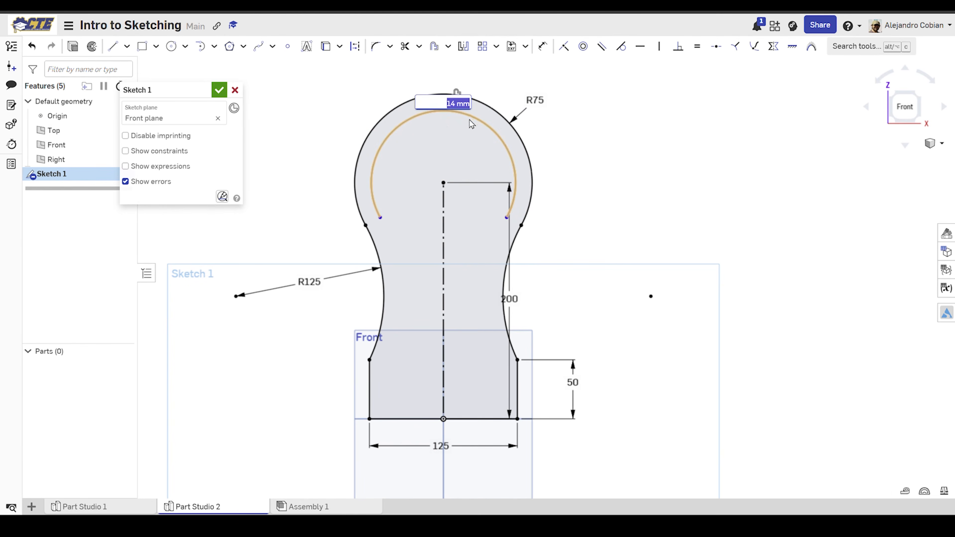
text(40)
key(Return)
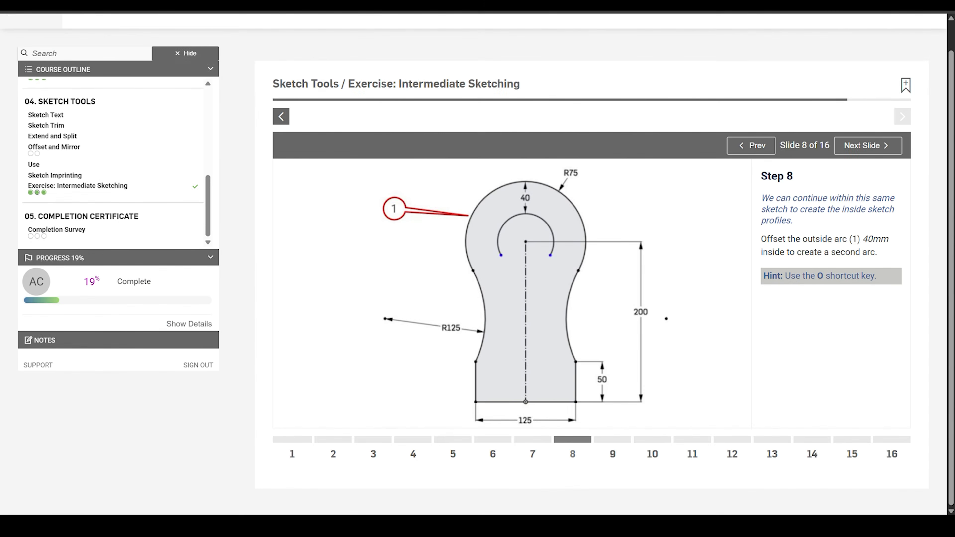
Step: Following exercise Step 9, sketch a short vertical line inside the profile, just left of the construction line and below the offset arc
click(625, 440)
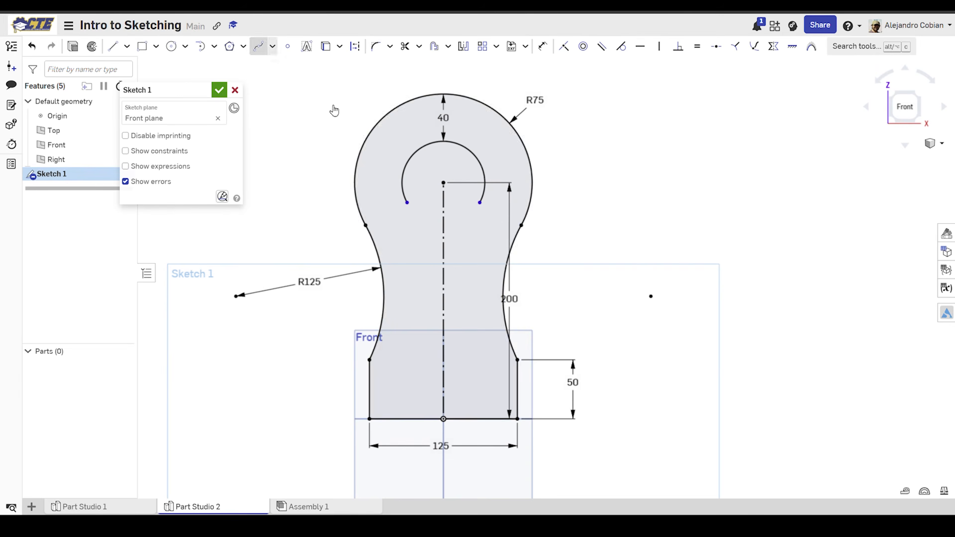
click(422, 293)
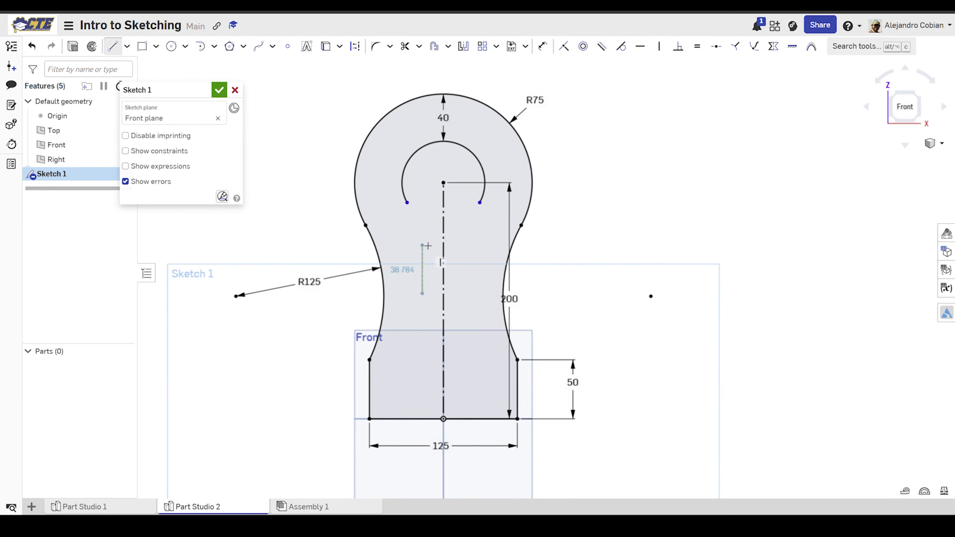
click(422, 240)
key(Escape)
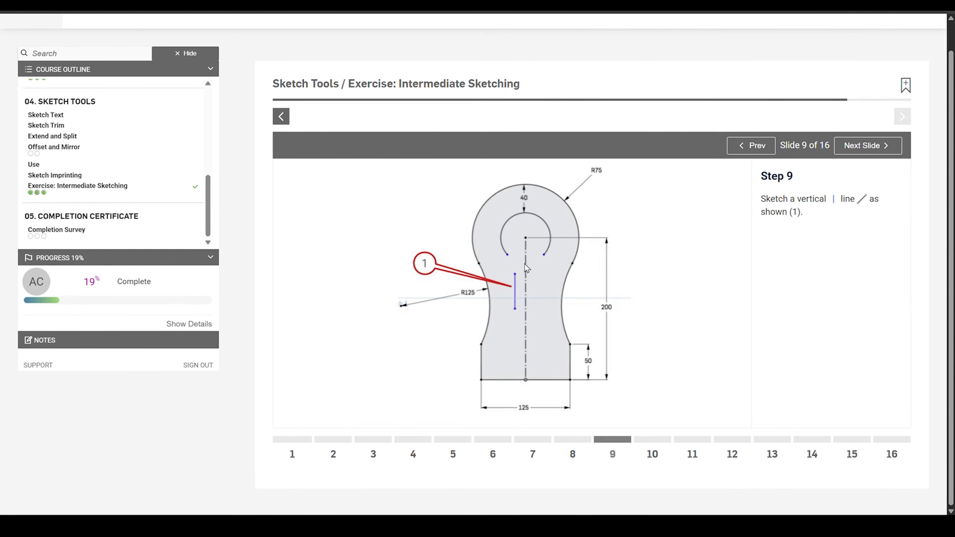
Step: Open exercise Step 10 and check how the tangent arc connects the offset arc to the inner vertical line
click(672, 441)
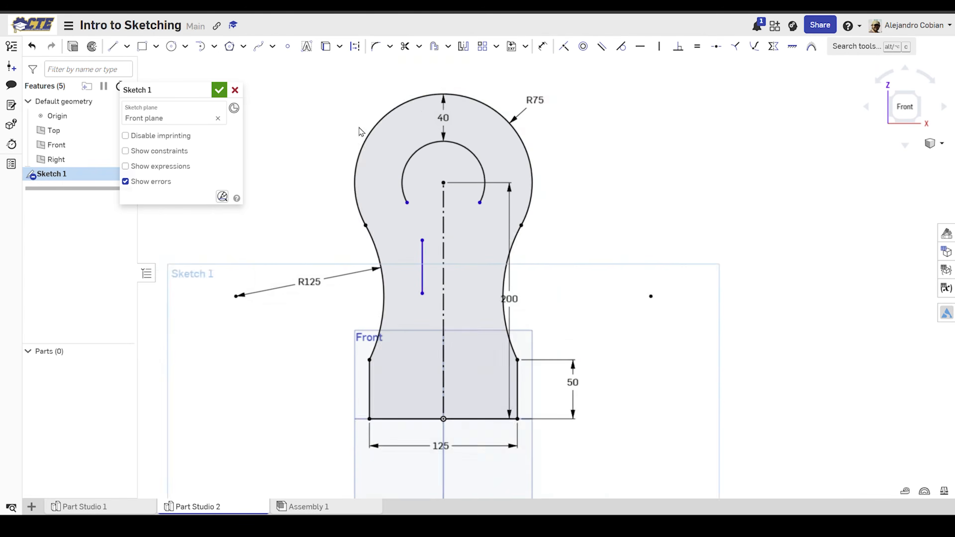
scroll(401, 251, up, 5)
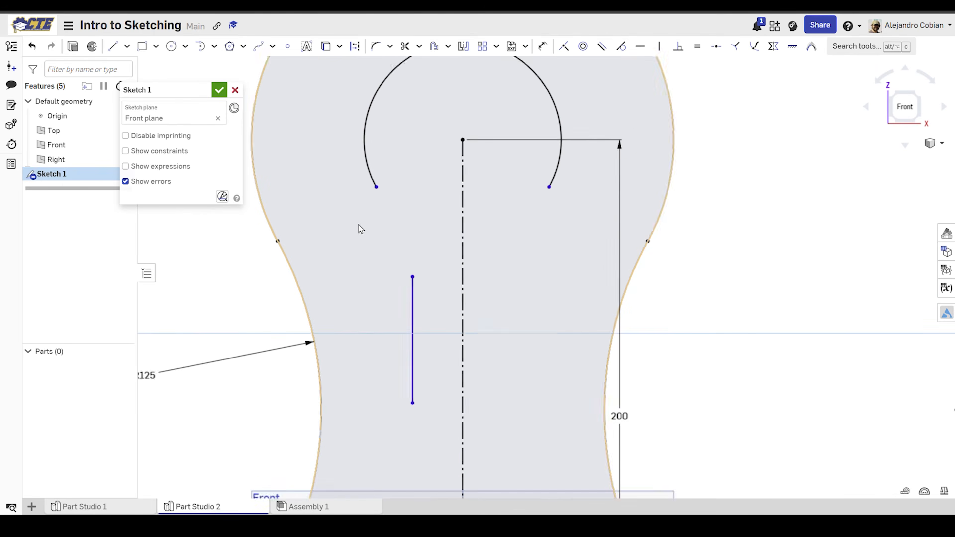
scroll(359, 226, up, 1)
click(201, 46)
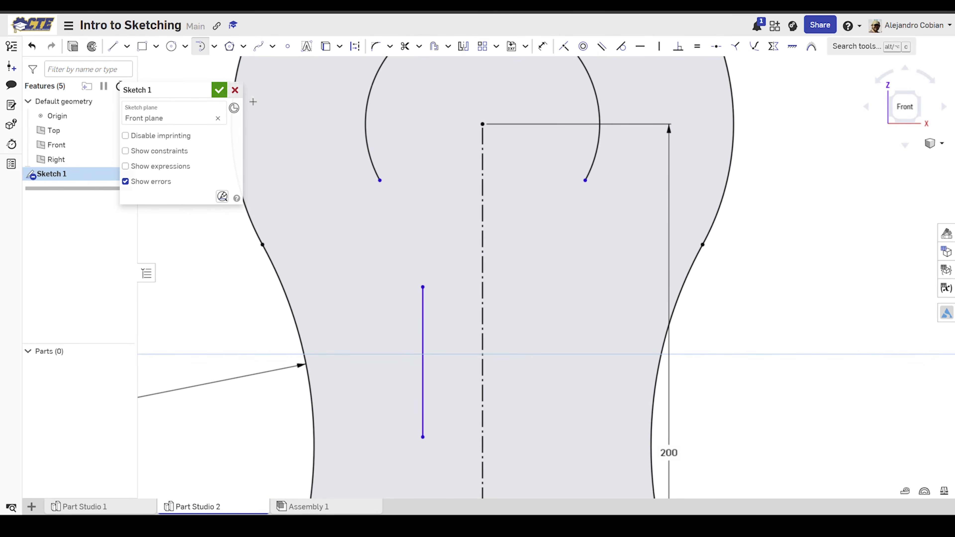
click(379, 180)
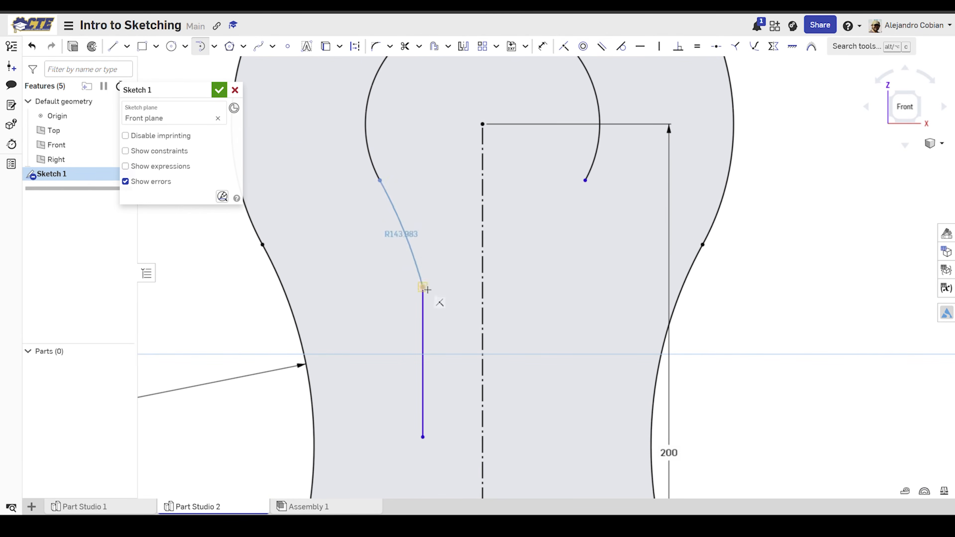
click(423, 287)
key(Escape)
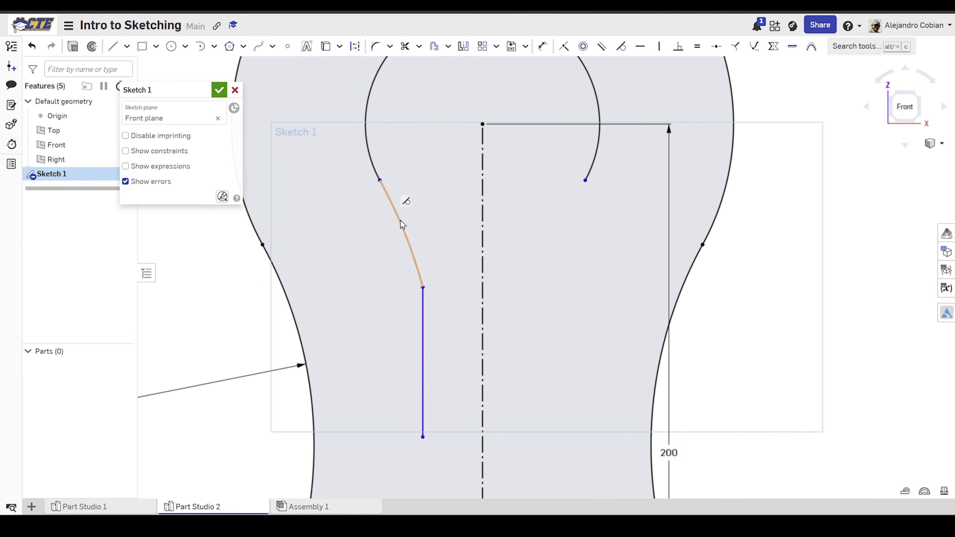
drag(405, 203, 407, 221)
key(ctrl+z)
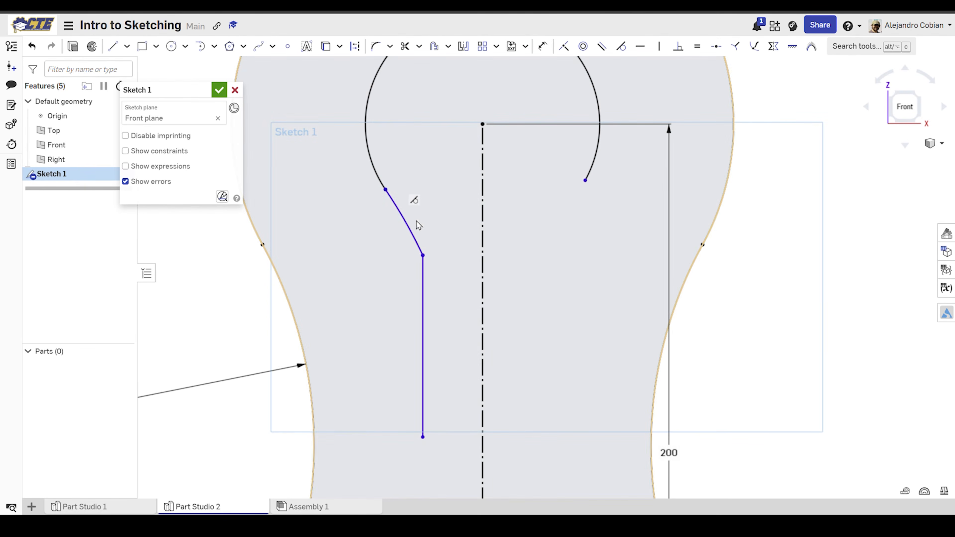
key(Delete)
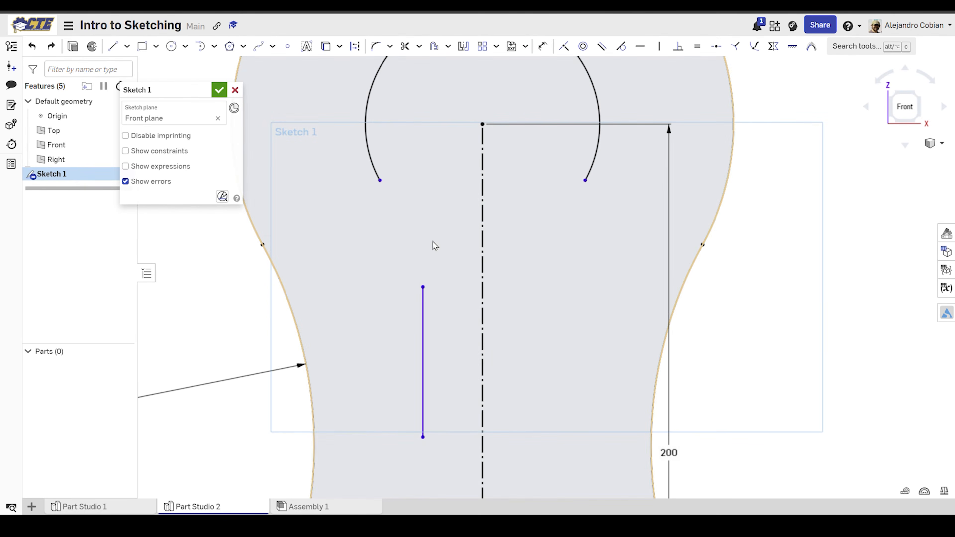
Step: Sketch a tangent arc of about 46 mm radius from the inner vertical line's upper end to the offset arc's left endpoint, then reshape it slightly
key(t)
click(423, 287)
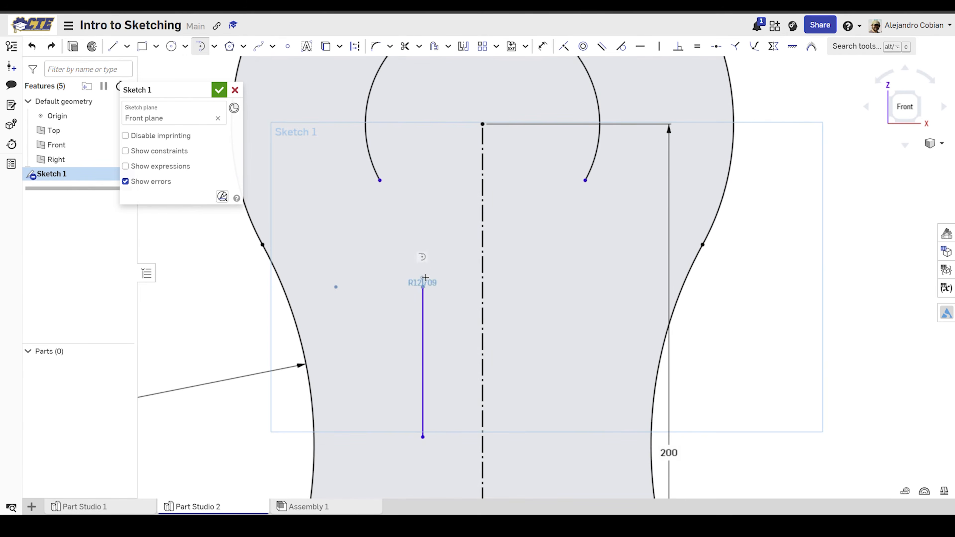
click(383, 183)
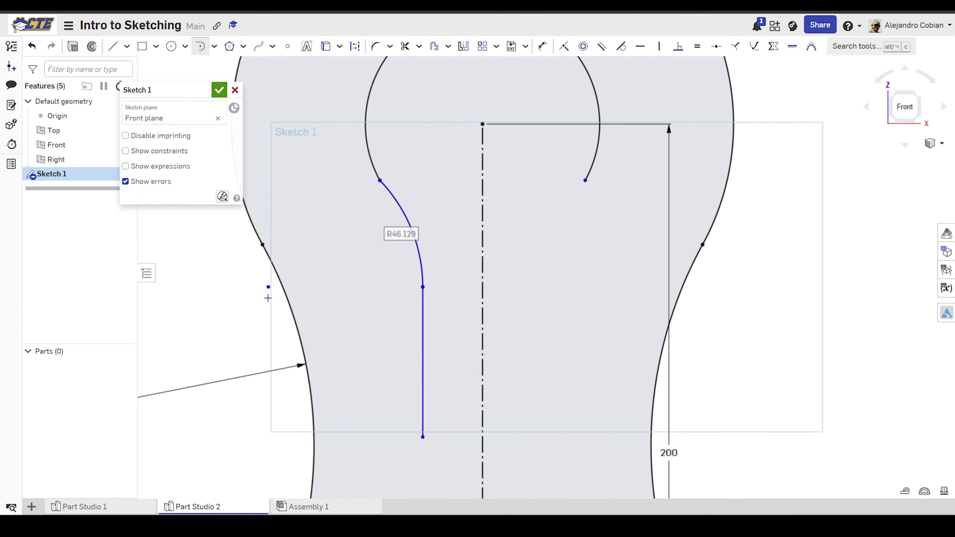
drag(267, 288, 293, 281)
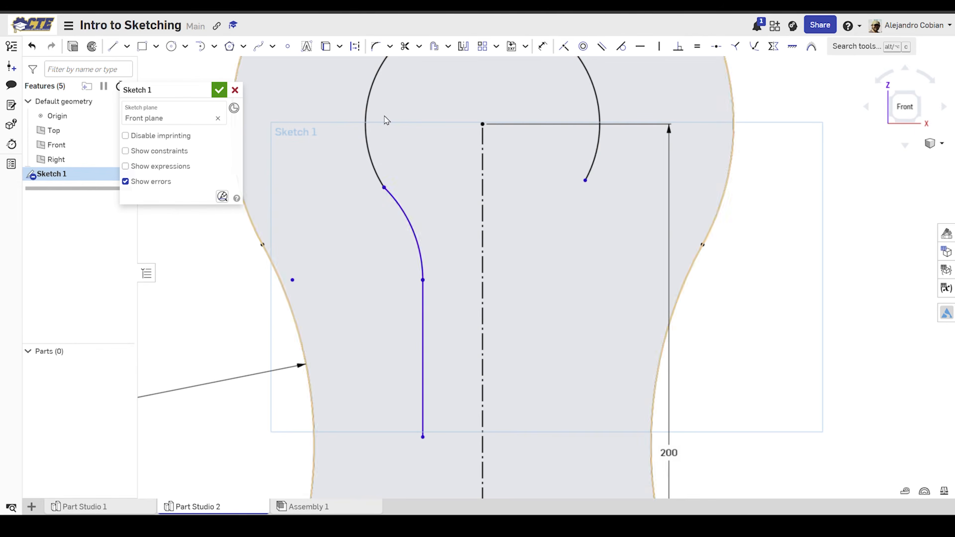
Step: Show the sketch constraints and make the connecting arc tangent to both the offset arc and the inner vertical line
click(423, 281)
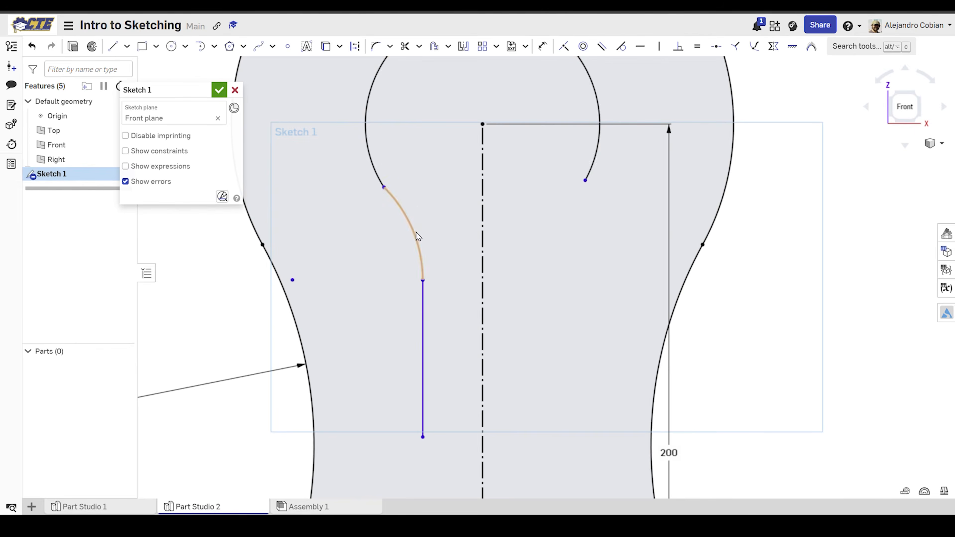
key(shift+c)
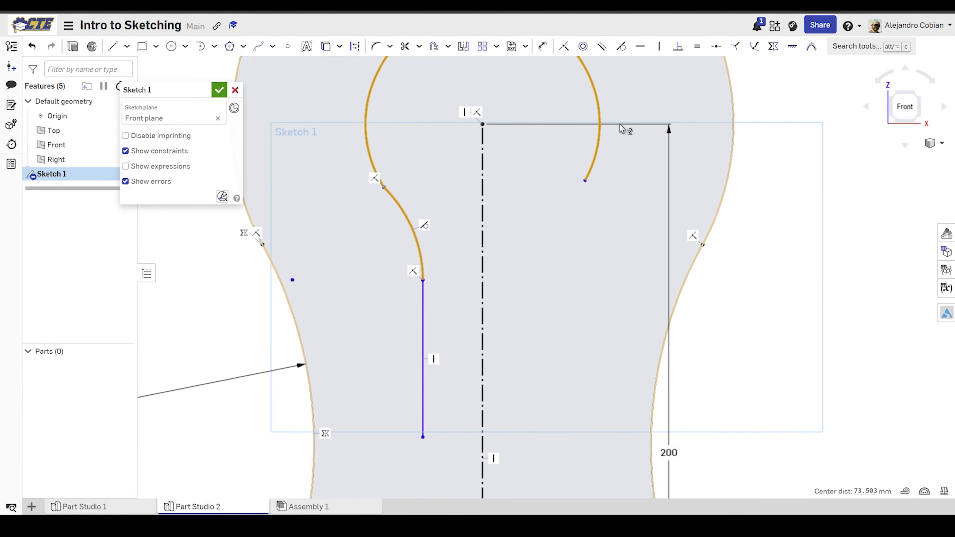
click(626, 50)
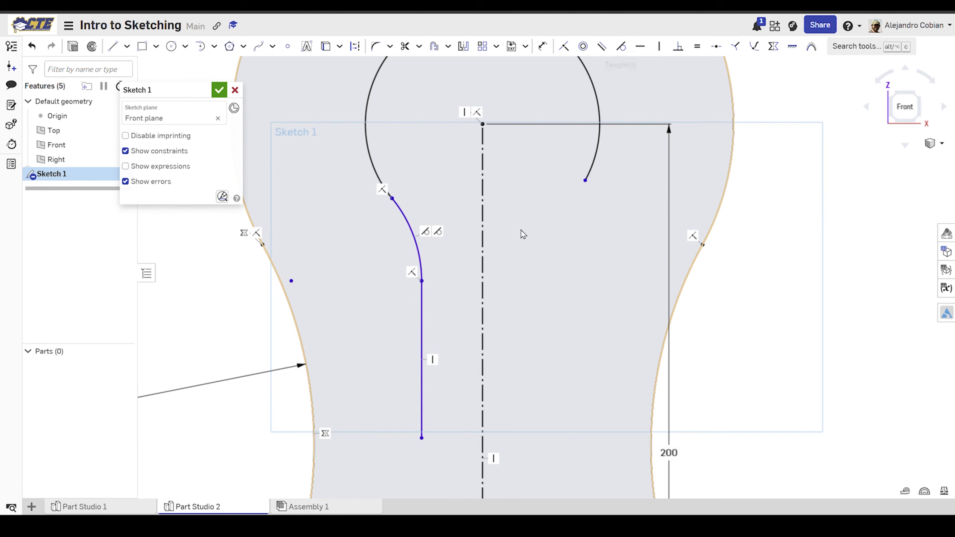
click(420, 264)
click(422, 292)
click(625, 47)
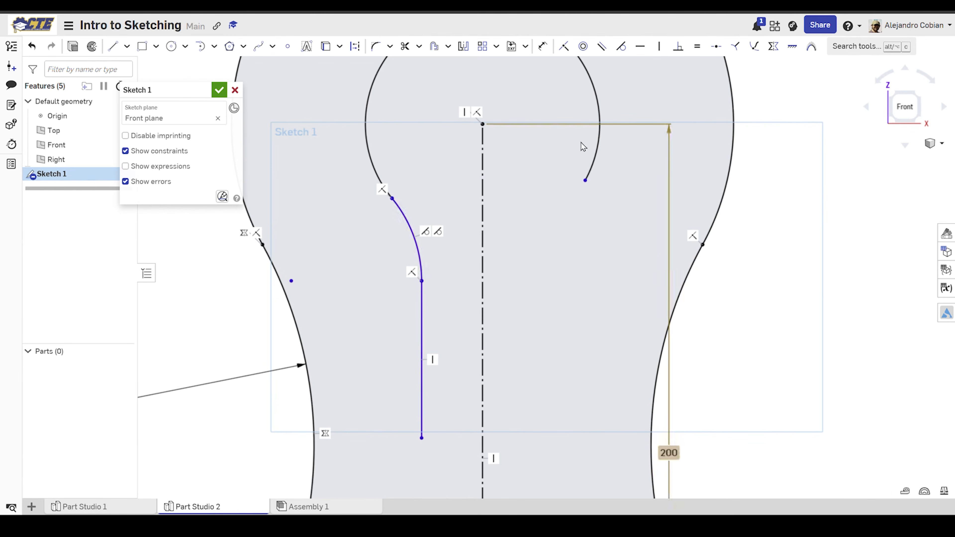
Step: Following exercise Step 11, mirror the connecting arc and inner vertical line about the vertical construction line
key(ctrl+Tab)
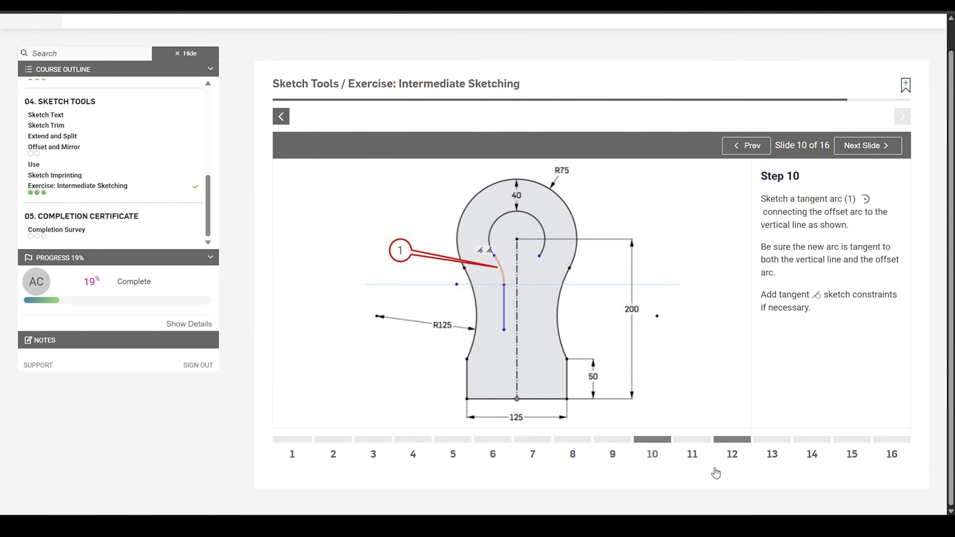
click(702, 446)
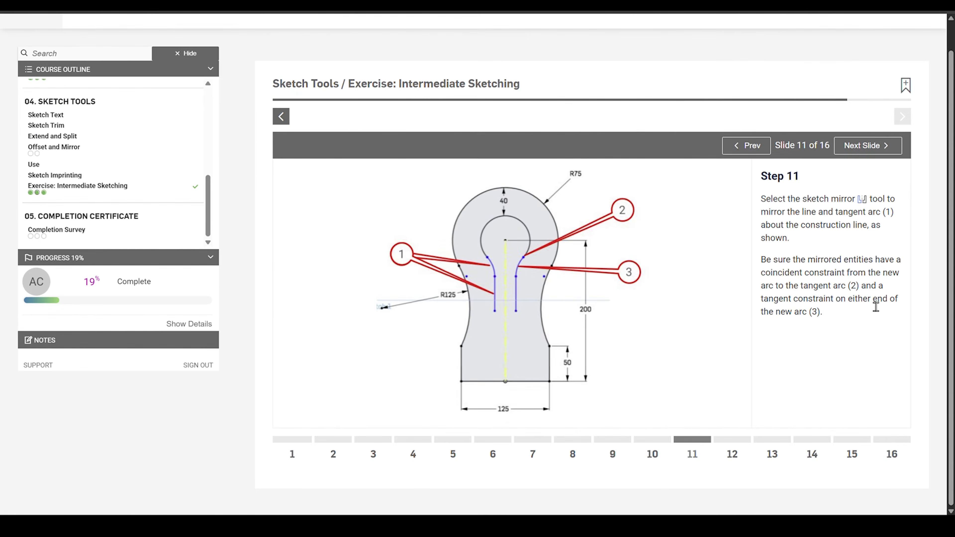
key(ctrl+Tab)
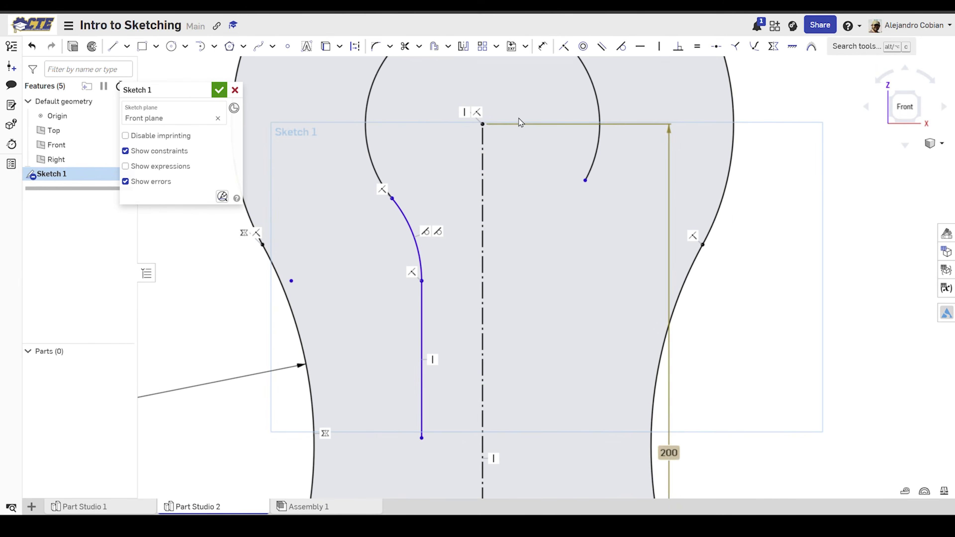
click(463, 46)
click(483, 194)
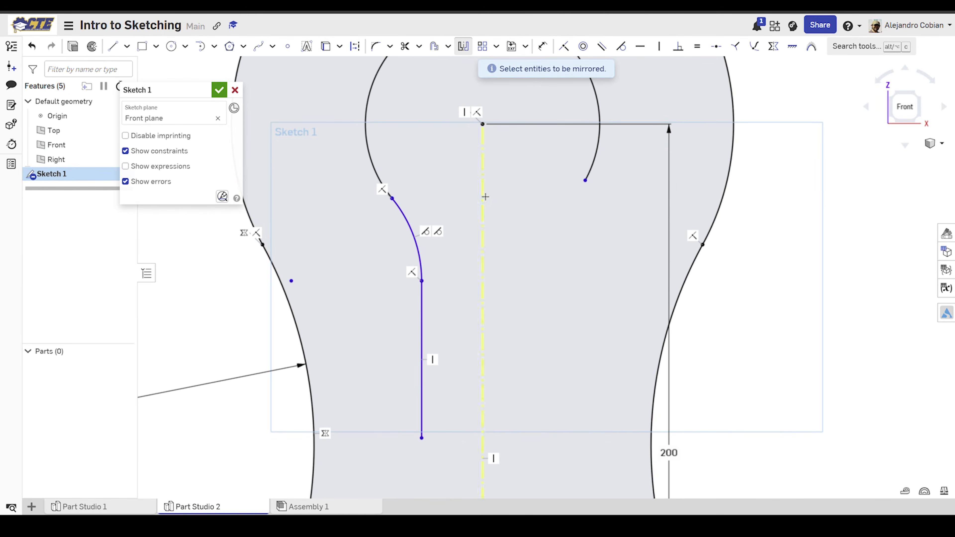
click(409, 229)
click(421, 297)
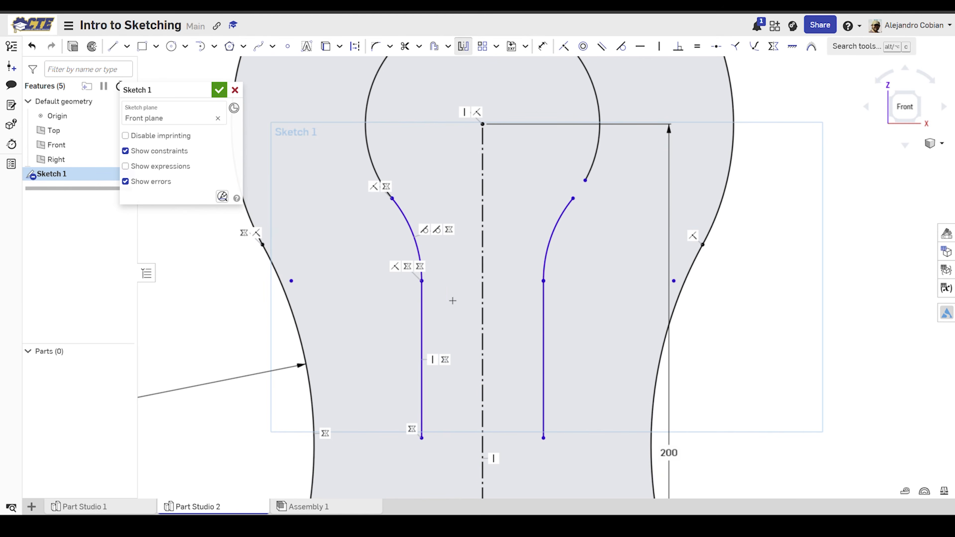
key(Escape)
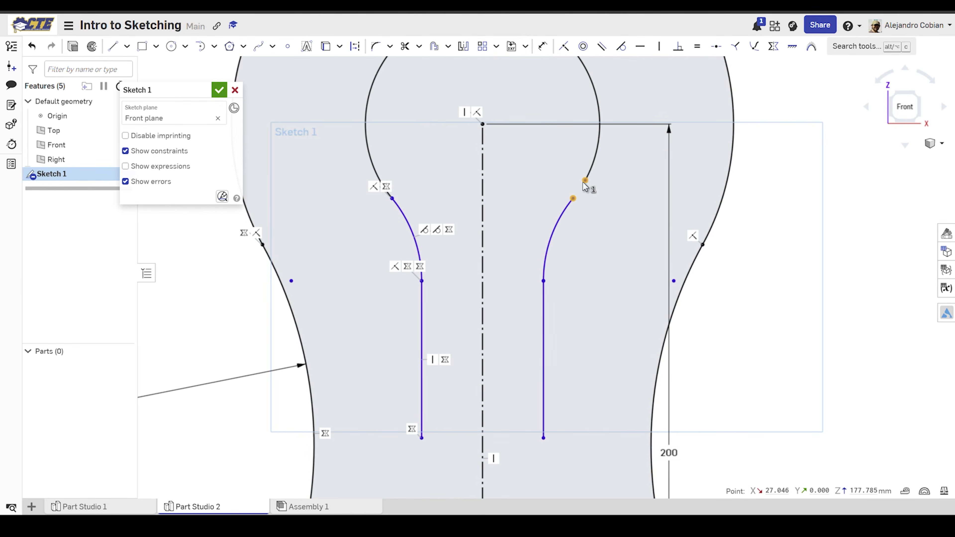
Step: Make the mirrored arc's upper end coincident with the offset arc's right endpoint, and the arc tangent to both the offset arc and the mirrored line
click(585, 181)
click(565, 47)
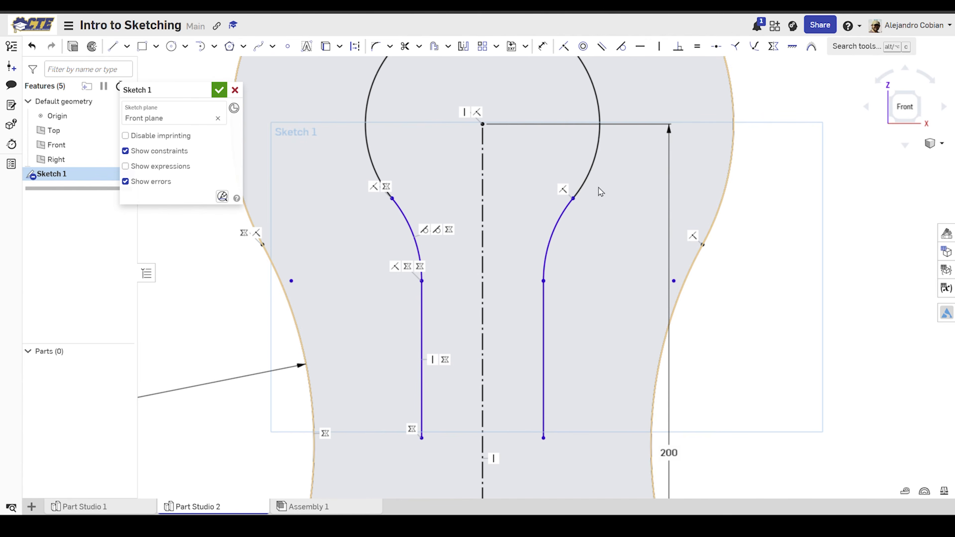
click(562, 218)
click(592, 81)
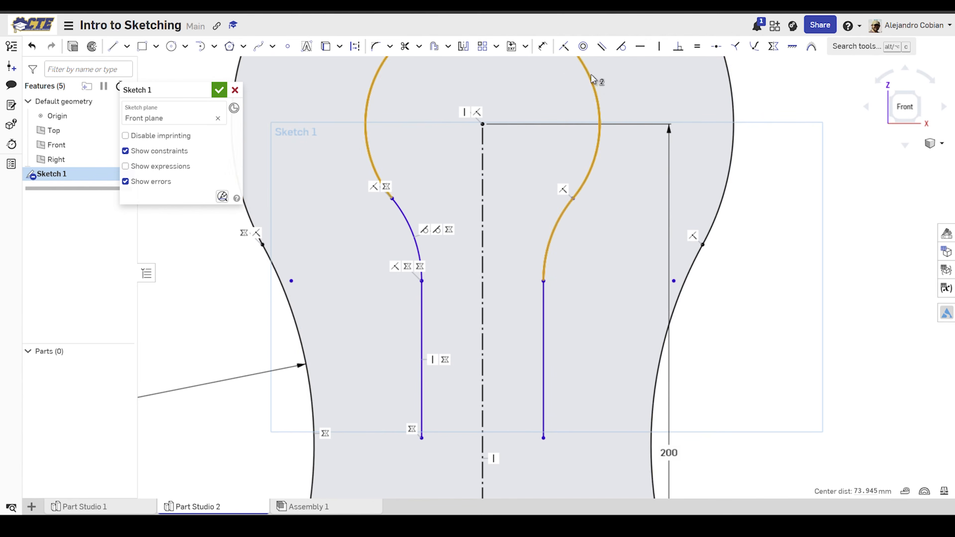
click(620, 48)
click(555, 231)
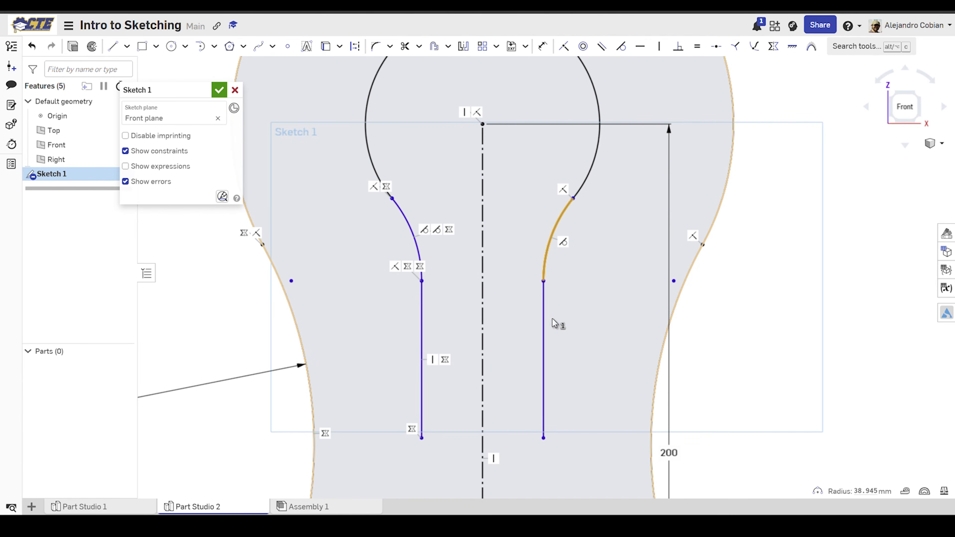
click(544, 322)
click(621, 46)
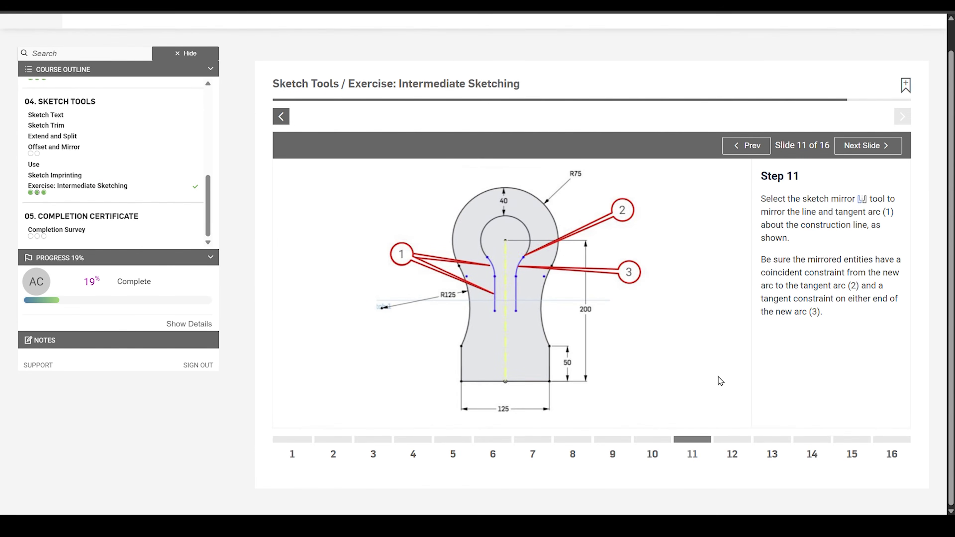
Step: Following exercise Step 12, join the lower ends of the two inner vertical lines with a tangent arc of about 18 mm radius
click(739, 440)
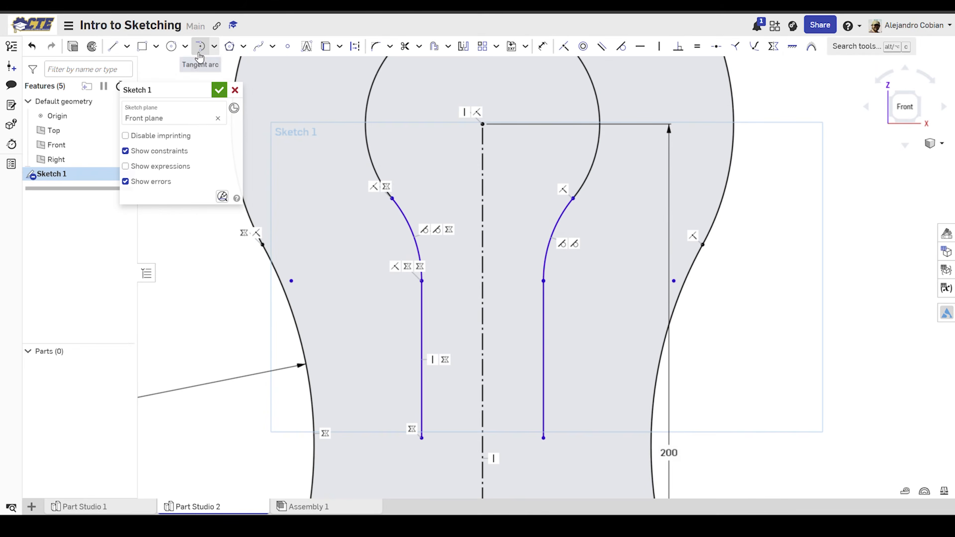
click(201, 46)
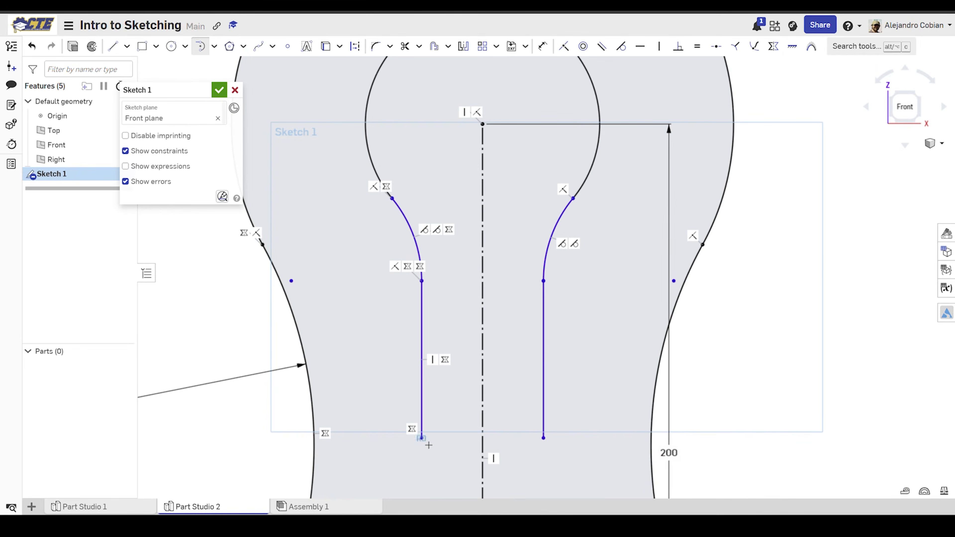
click(422, 438)
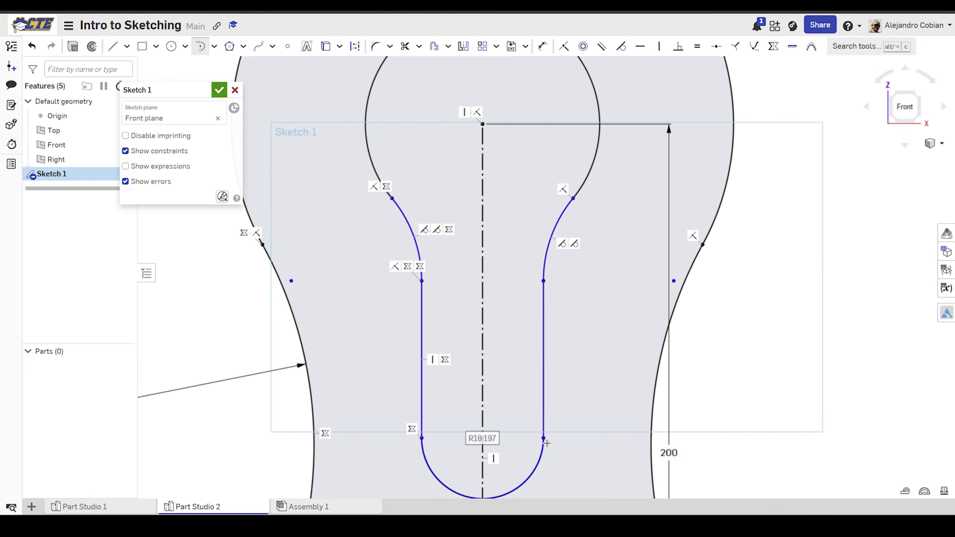
click(543, 438)
middle_drag(546, 443, 545, 409)
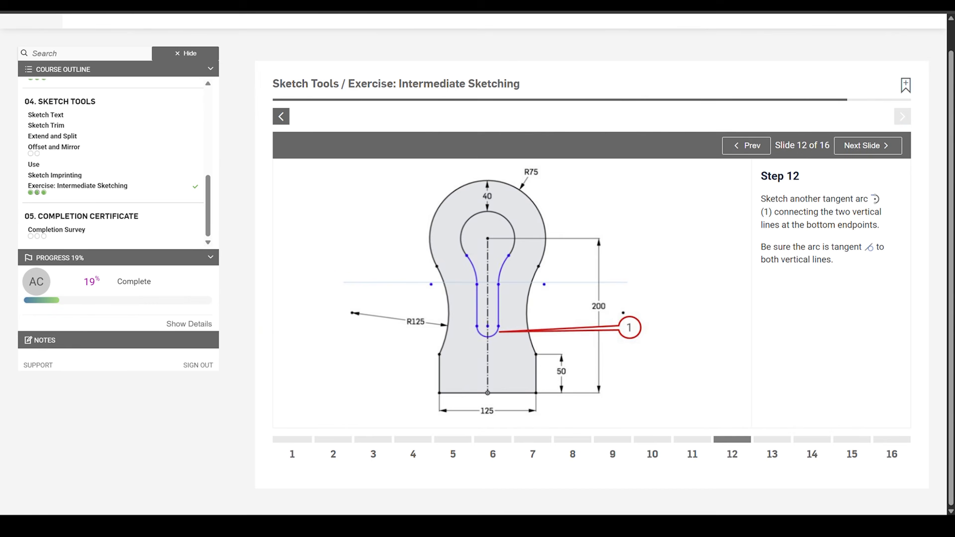
Step: Following exercise Step 13, sketch a center point rectangle centered on the construction line, in the profile's base below the inner slot
click(785, 447)
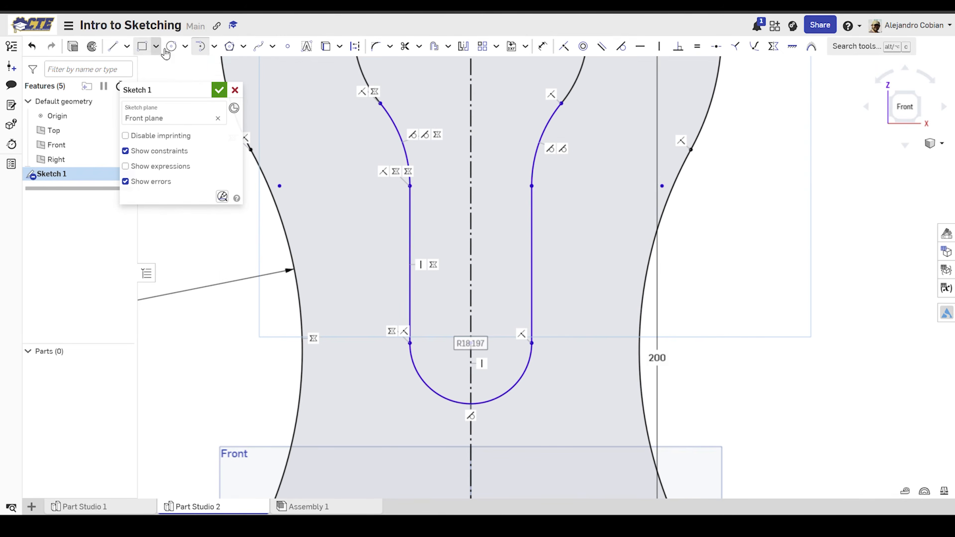
click(156, 46)
click(187, 89)
middle_drag(550, 422, 530, 188)
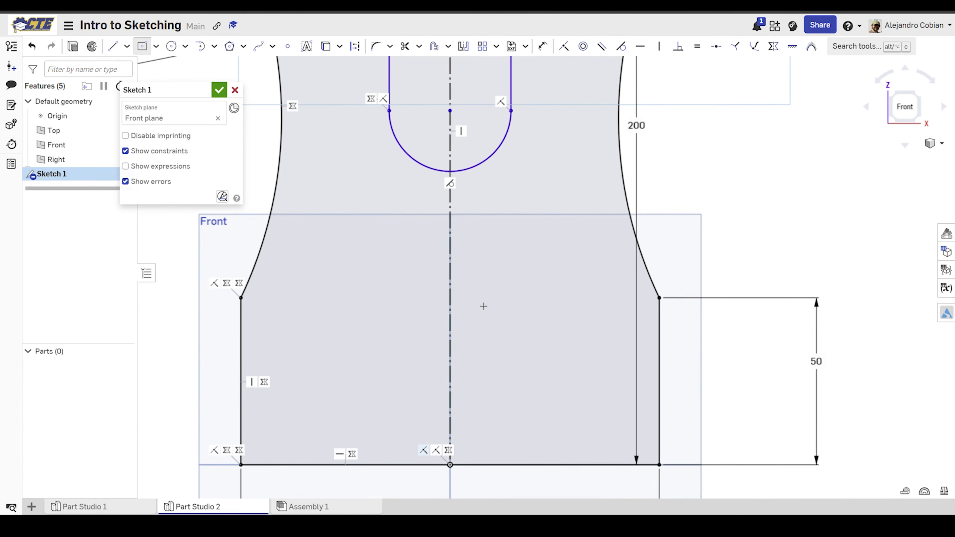
click(451, 372)
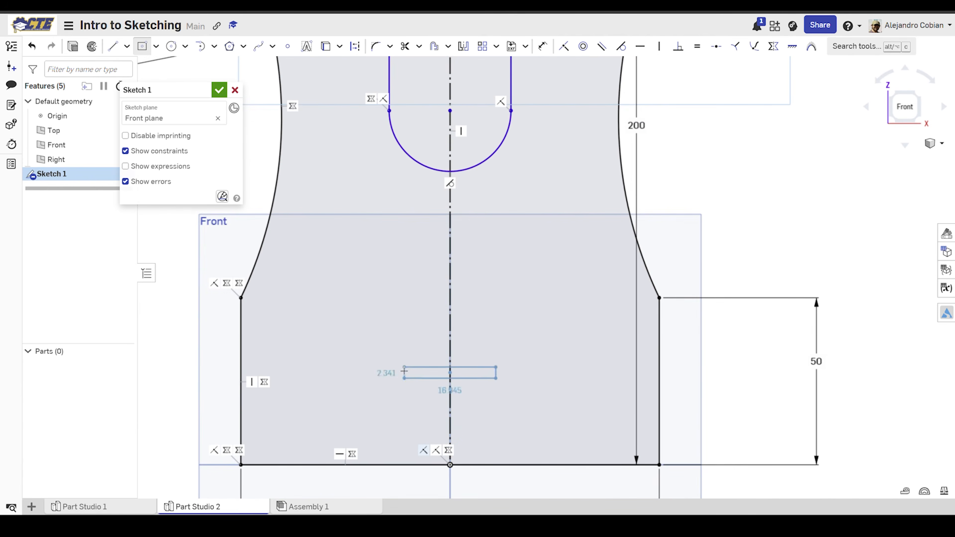
click(321, 338)
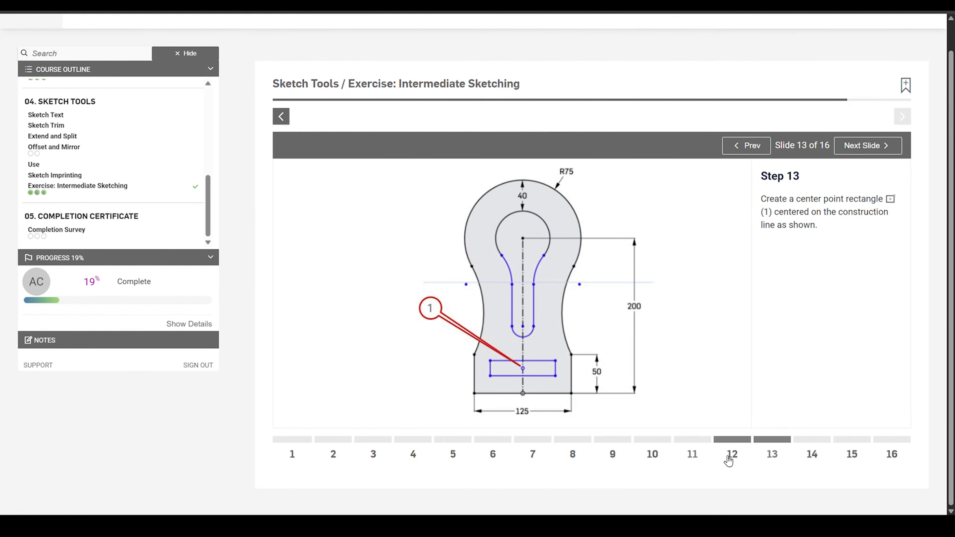
Step: Check the Step 14 drawing and dimension the radius of the mirrored connecting arc right of the construction line as 40 mm
click(811, 452)
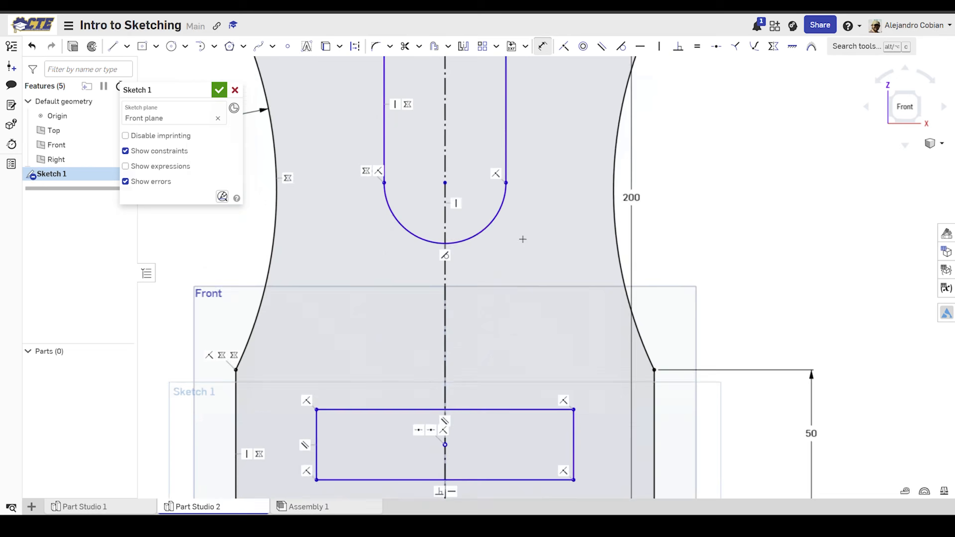
middle_drag(522, 239, 514, 498)
click(518, 226)
click(566, 246)
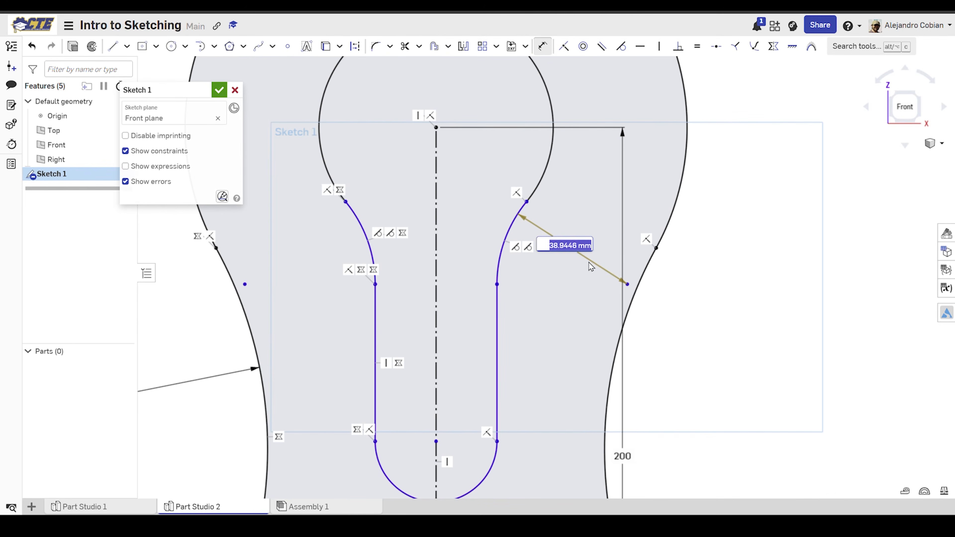
text(40)
key(Return)
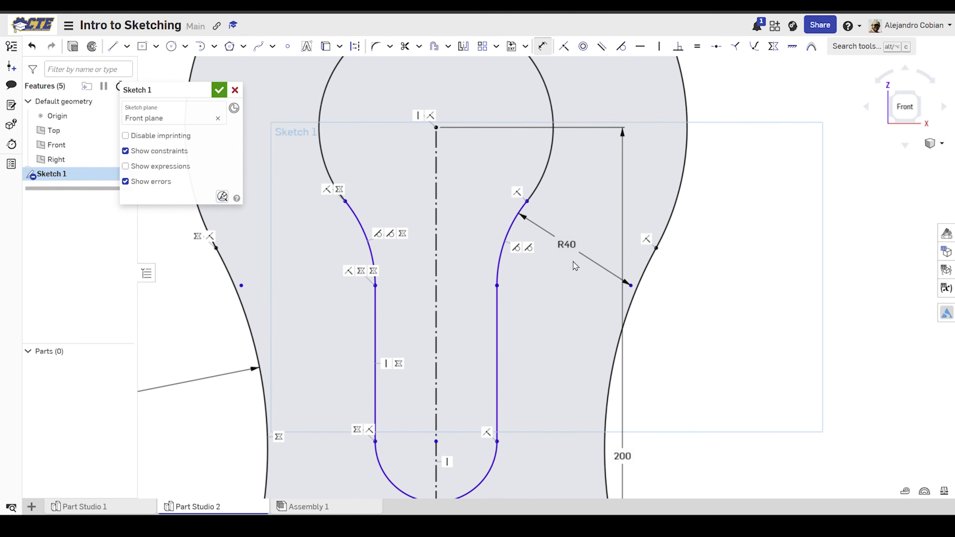
Step: Add a driven radius dimension to the inner connecting arc left of the construction line
click(360, 234)
click(286, 234)
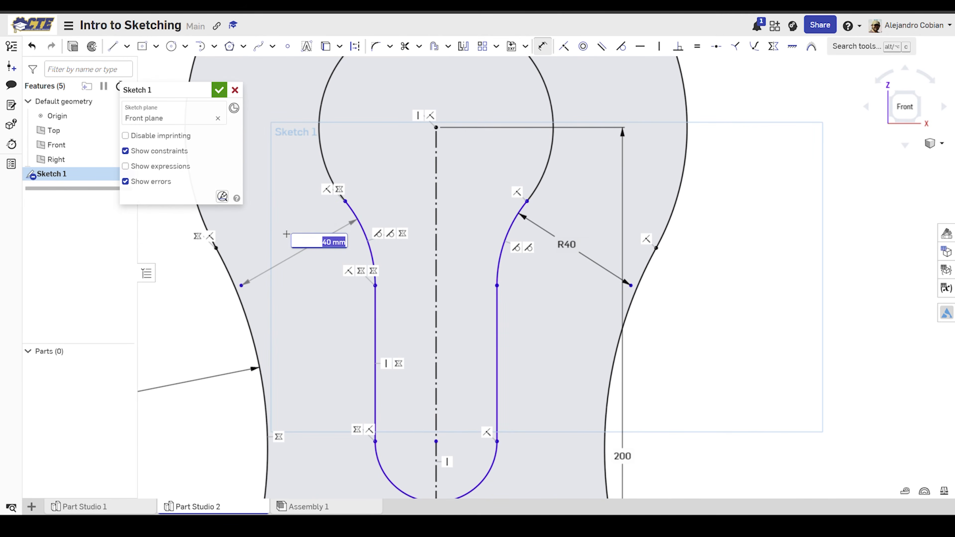
key(Return)
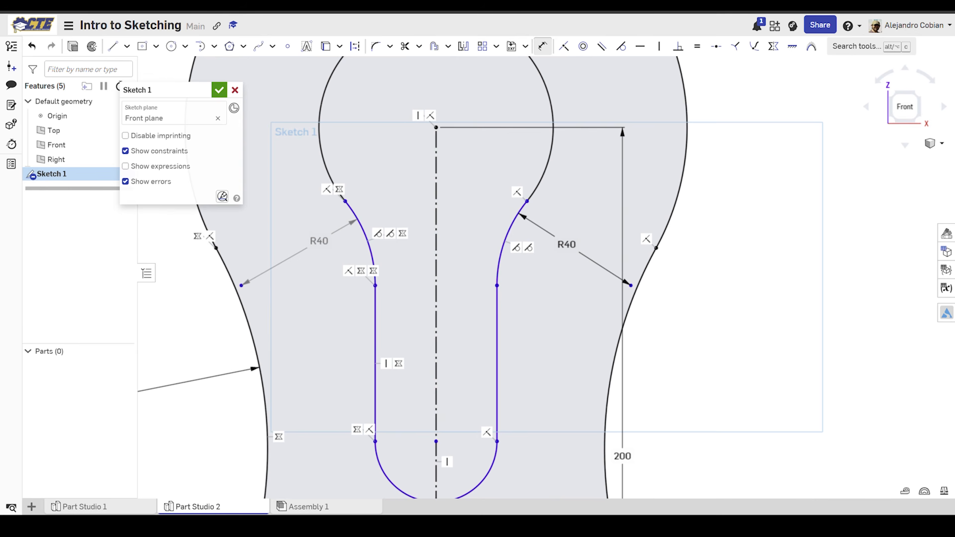
Step: Dimension the vertical distance between the slot's bottom arc center and the upper arcs' center as 100 mm, following exercise Step 14
click(436, 441)
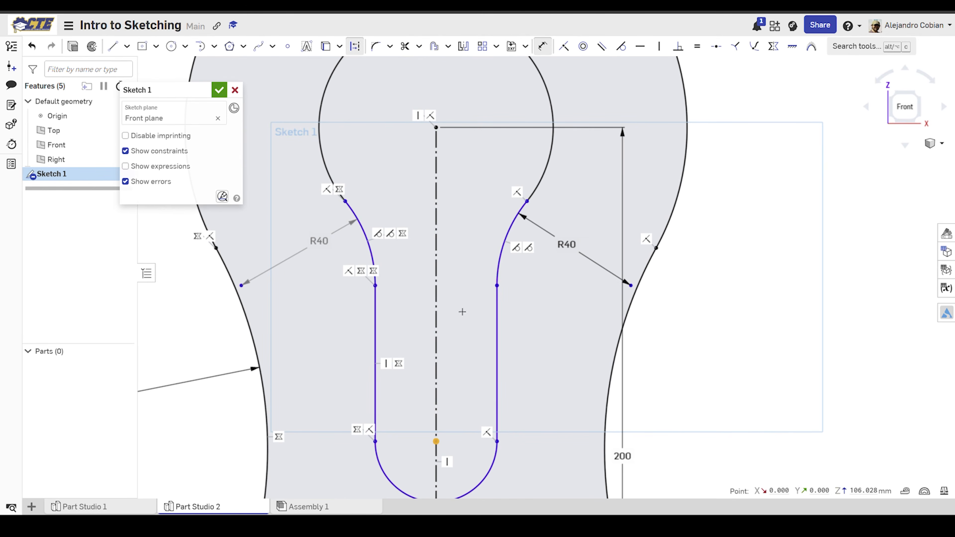
click(444, 132)
click(465, 300)
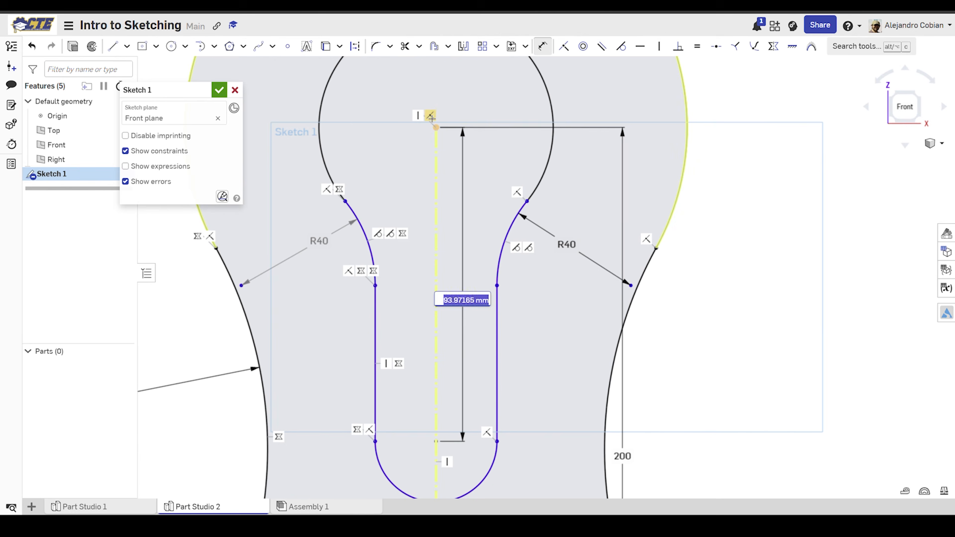
text(100)
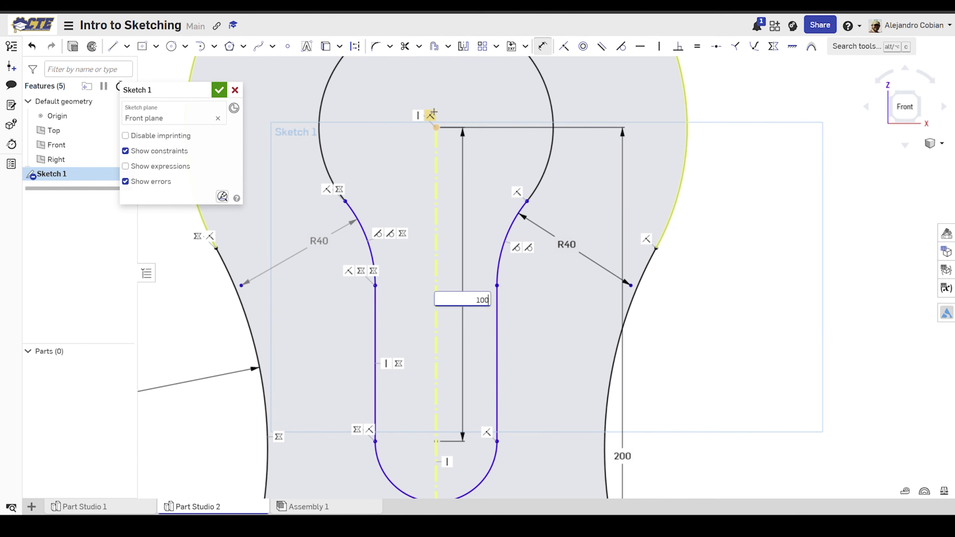
key(Return)
Step: Check the Step 14 drawing and dimension the radius of the inner slot's bottom arc as 15 mm
scroll(512, 337, down, 4)
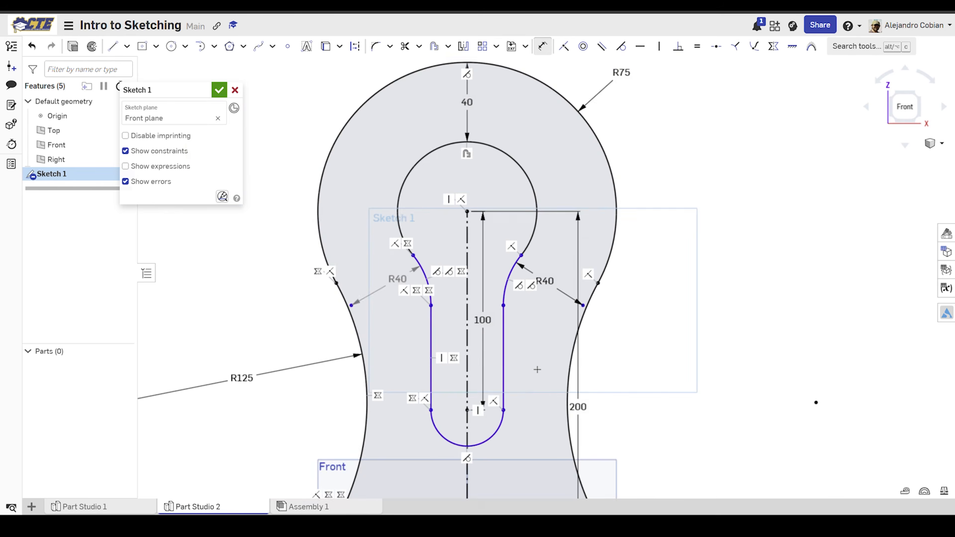
middle_drag(537, 369, 488, 145)
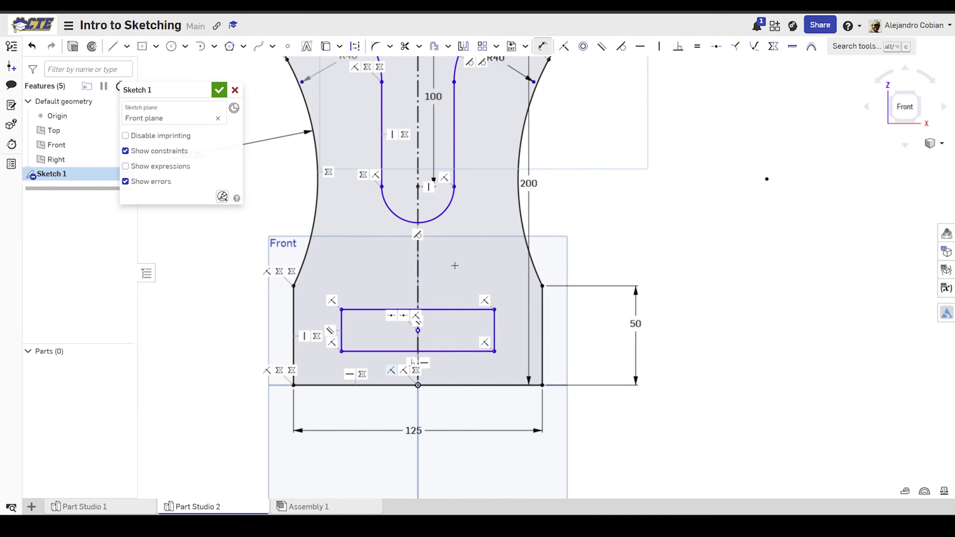
click(443, 217)
click(469, 249)
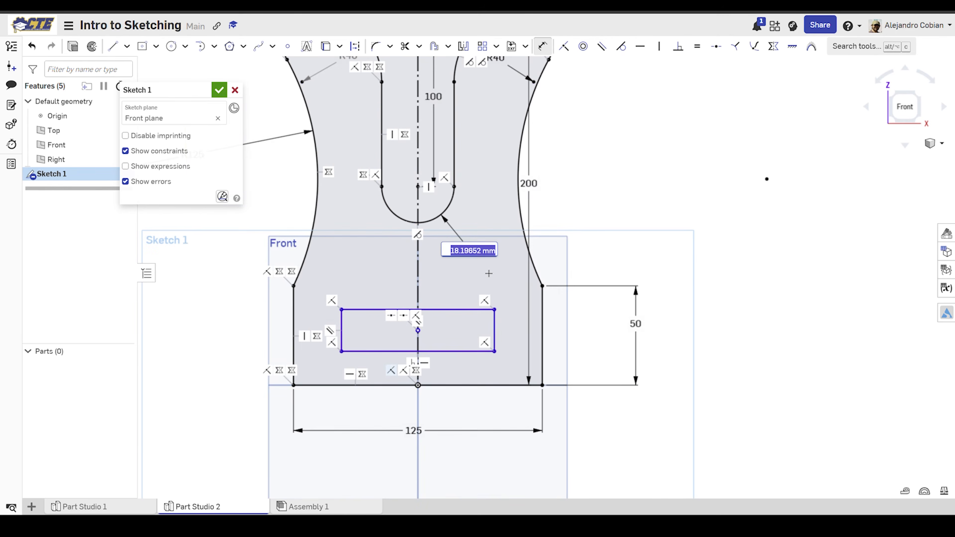
key(Return)
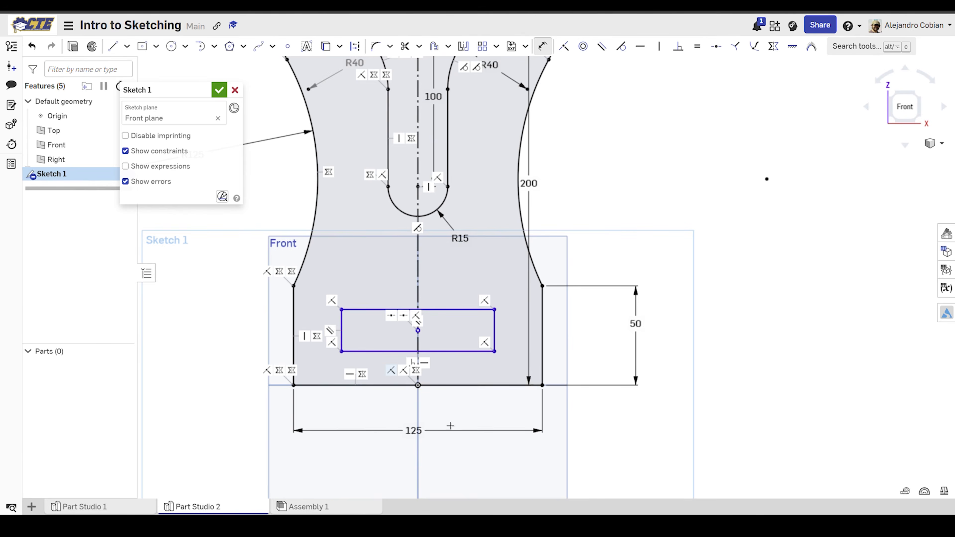
Step: Dimension the base rectangle's height as 20 mm and its lower edge 25 mm above the profile's bottom edge
click(500, 328)
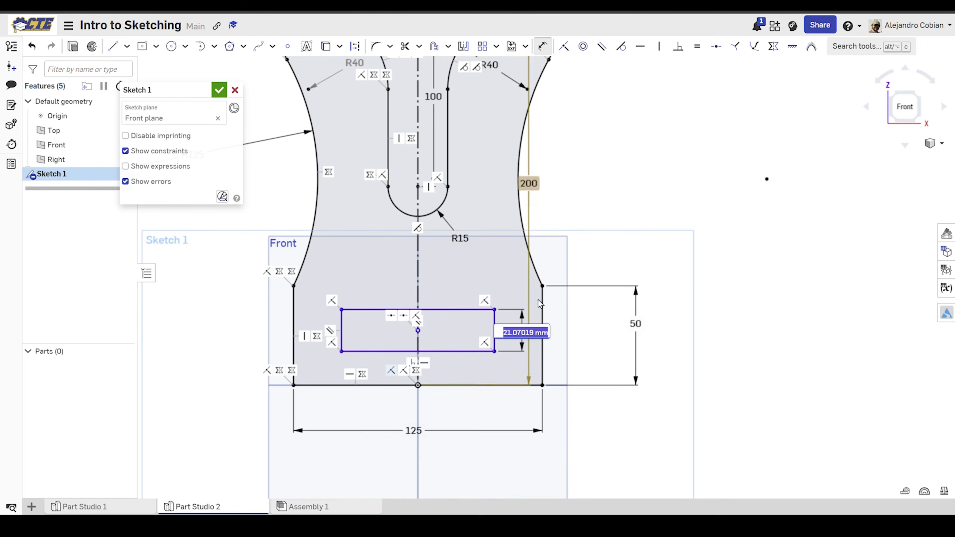
click(550, 331)
click(466, 350)
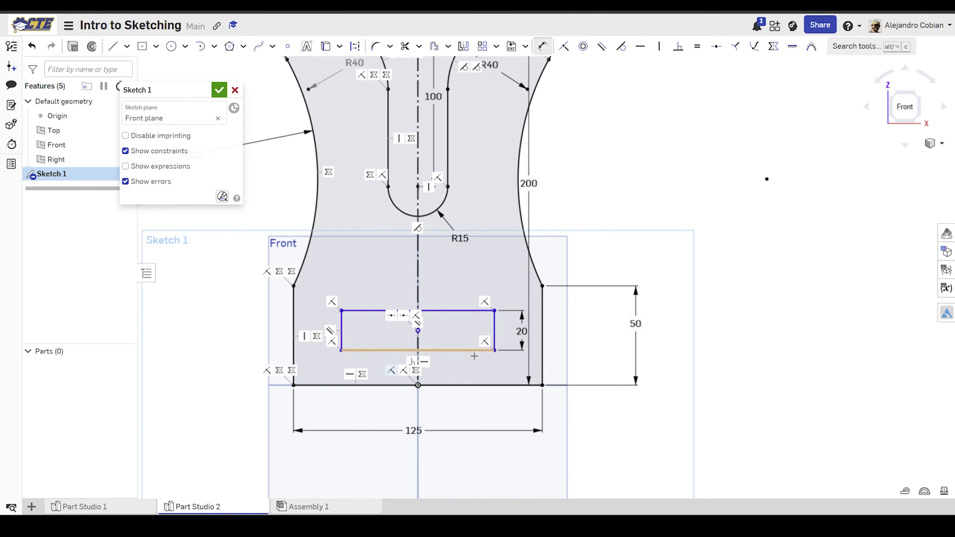
click(485, 385)
click(470, 373)
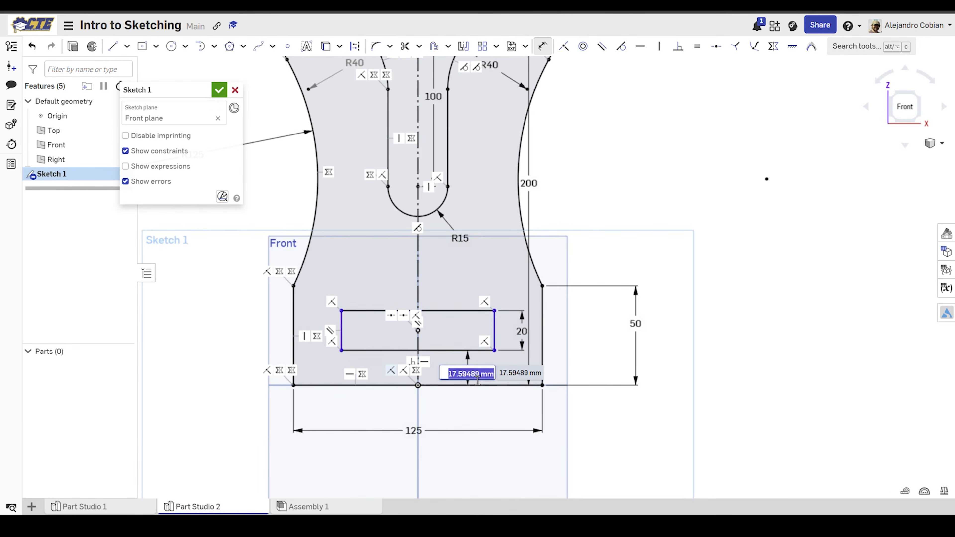
text(25)
key(Return)
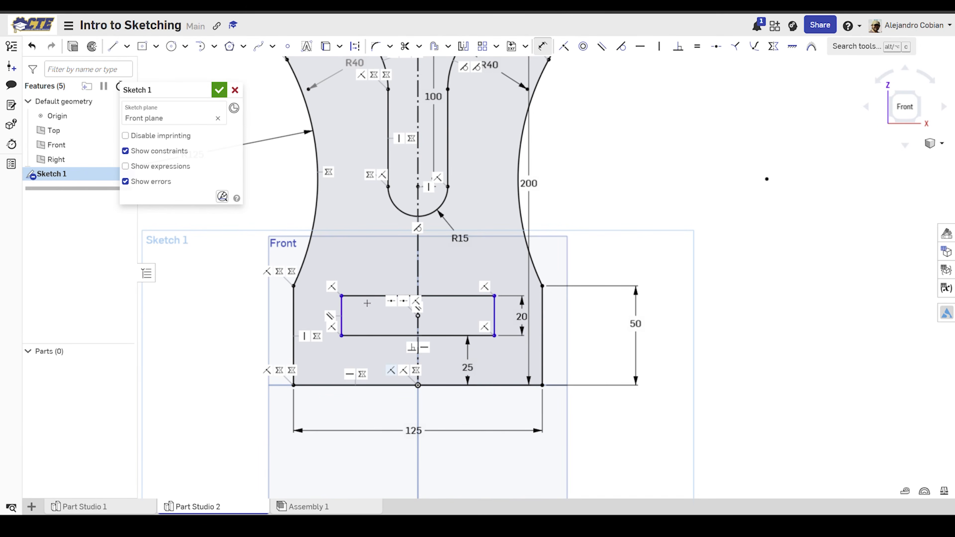
Step: Dimension the base rectangle's width as 80 mm
click(380, 296)
click(387, 258)
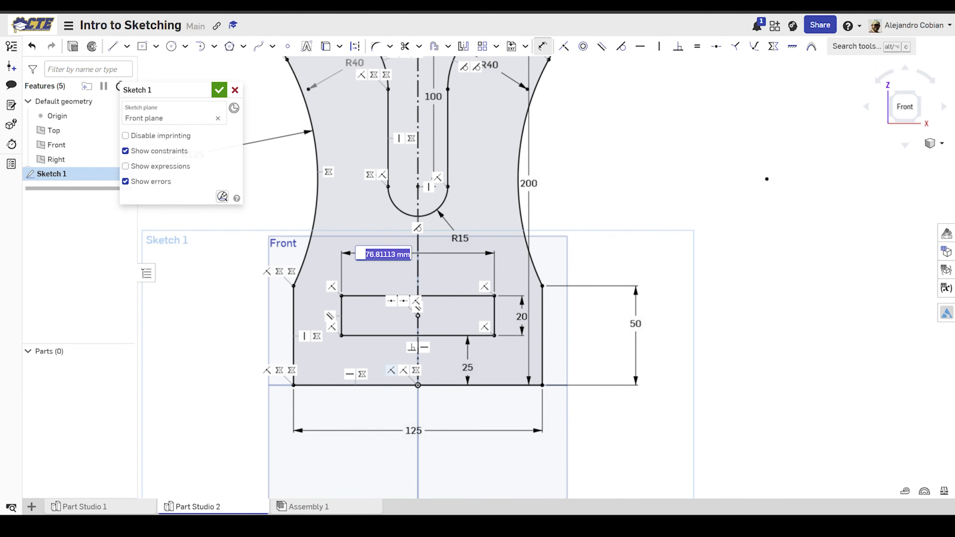
text(80)
key(Return)
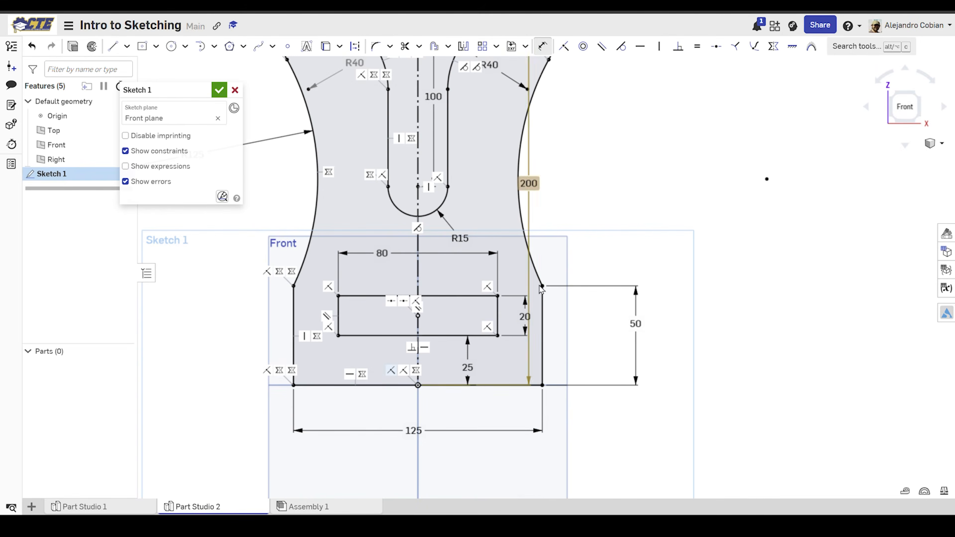
Step: Open exercise Step 15, accept and close the sketch as it instructs, and select the shaded profile region
scroll(631, 154, down, 5)
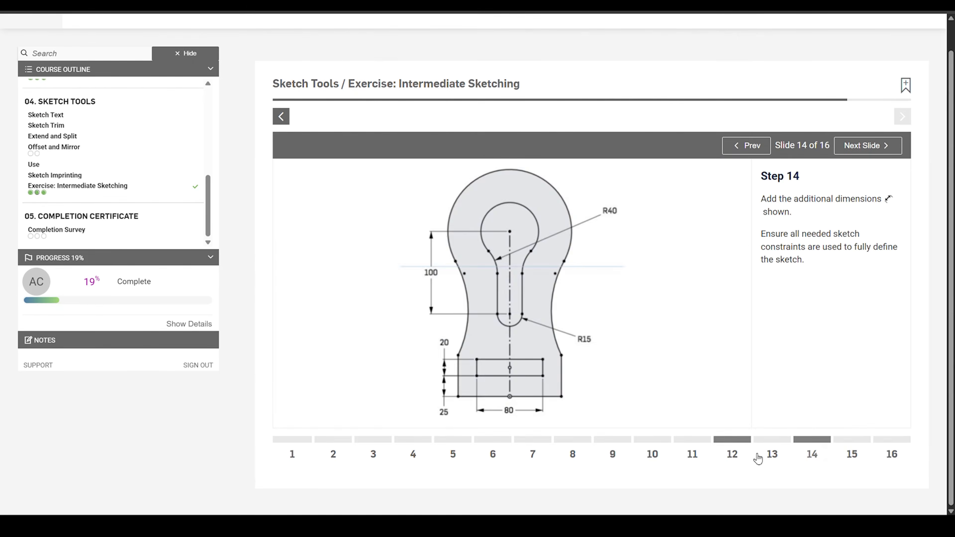
click(853, 441)
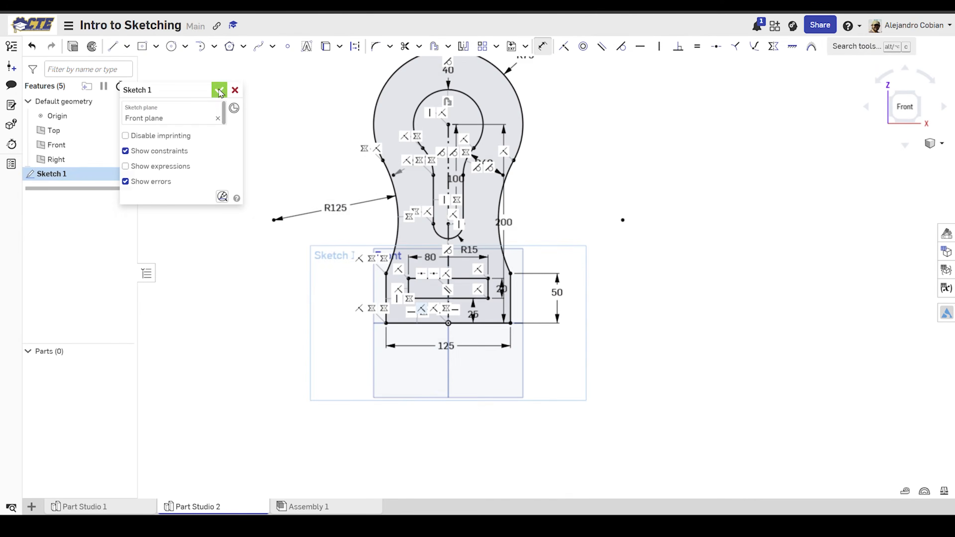
click(219, 90)
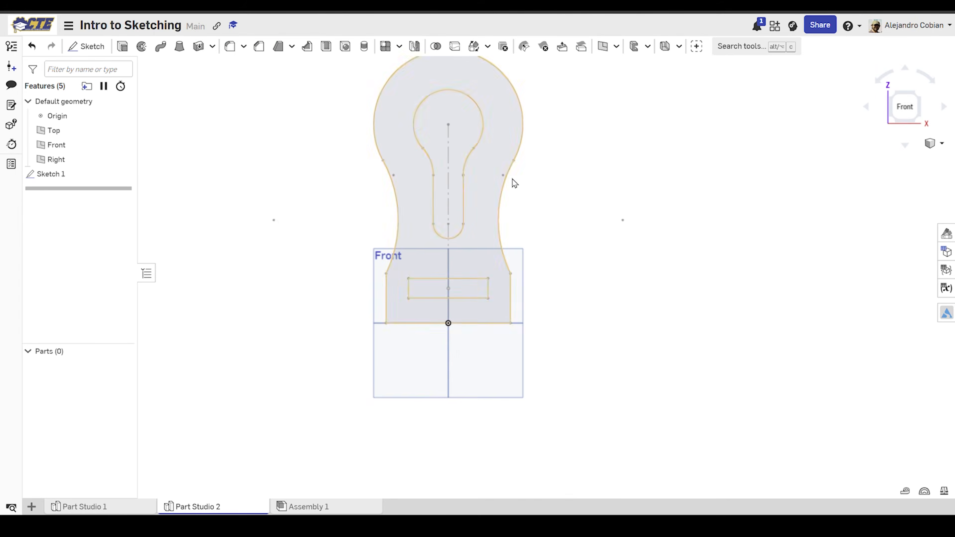
click(485, 216)
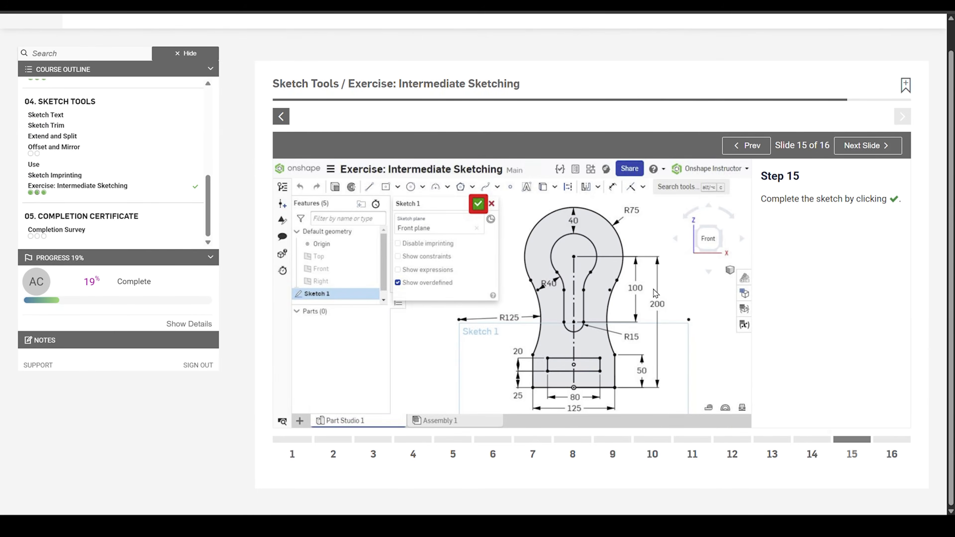
Step: Advance past the exercise's last slides and begin the self-check on the sketch
click(872, 146)
click(903, 130)
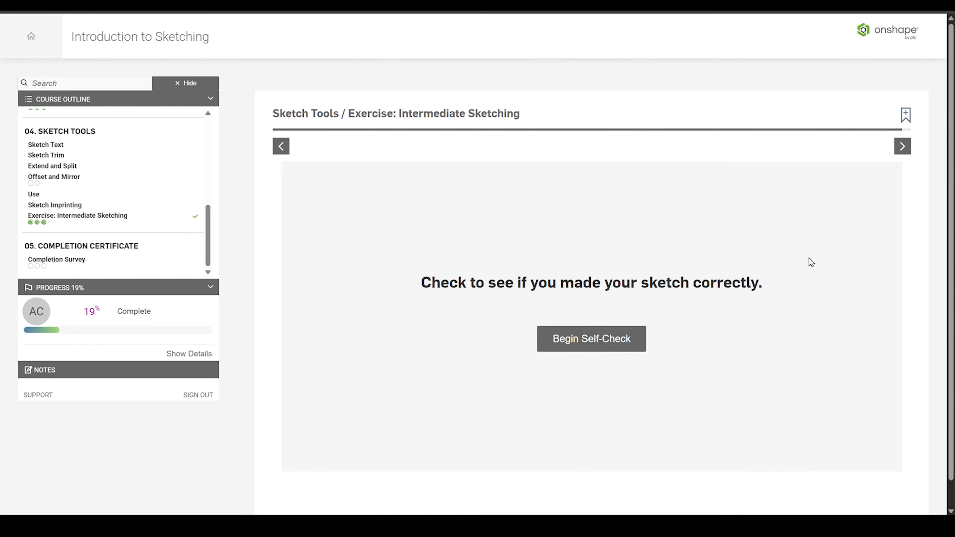
click(620, 350)
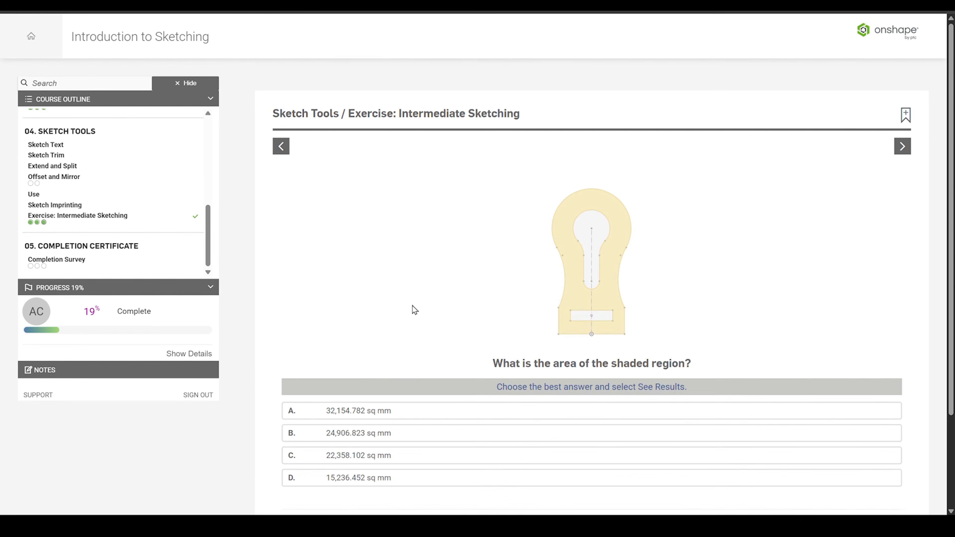